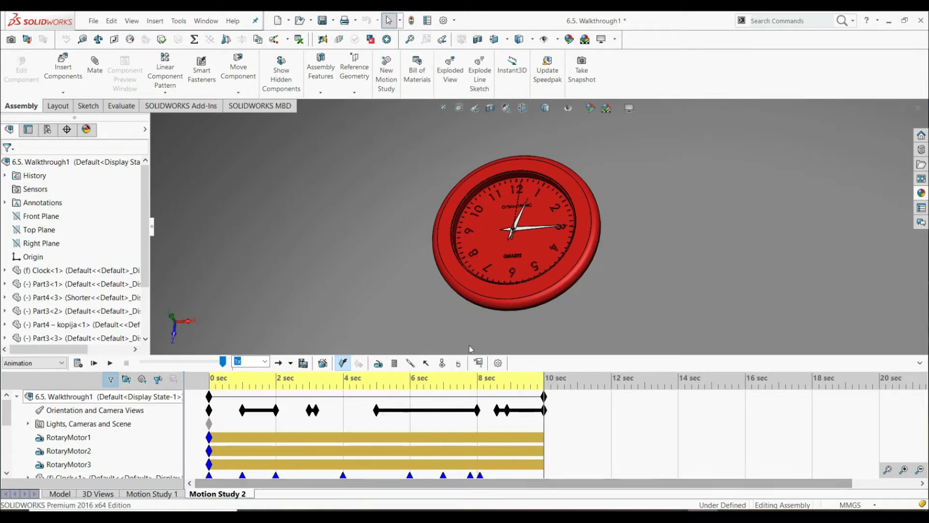
- Examine the clock assembly from several angles and distances, from the full rim down to the hands
scroll(530, 304, down, 5)
scroll(529, 265, up, 5)
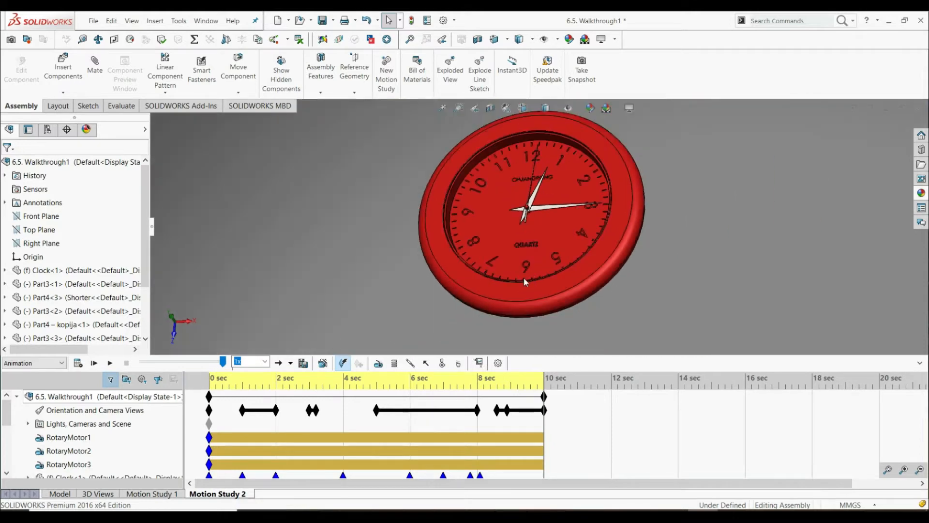
mouse_move(493, 263)
middle_down()
mouse_move(598, 217)
mouse_move(488, 252)
mouse_move(487, 261)
middle_up()
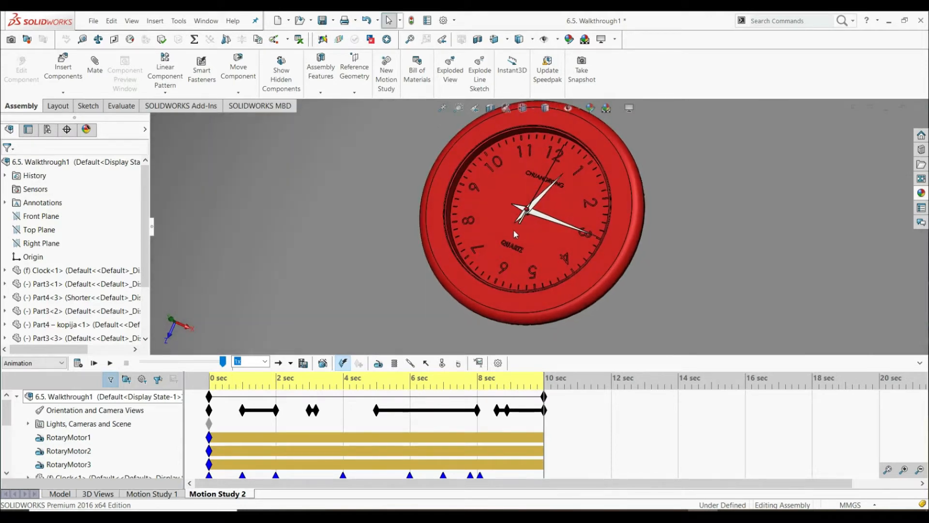
scroll(532, 215, down, 5)
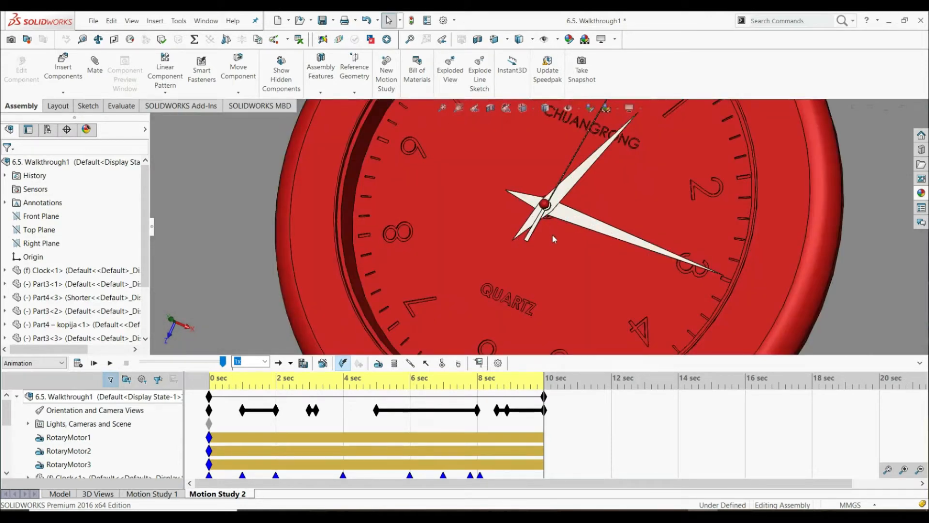
scroll(552, 234, up, 6)
mouse_move(529, 232)
middle_down()
mouse_move(512, 228)
mouse_move(477, 180)
mouse_move(515, 171)
mouse_move(532, 241)
middle_up()
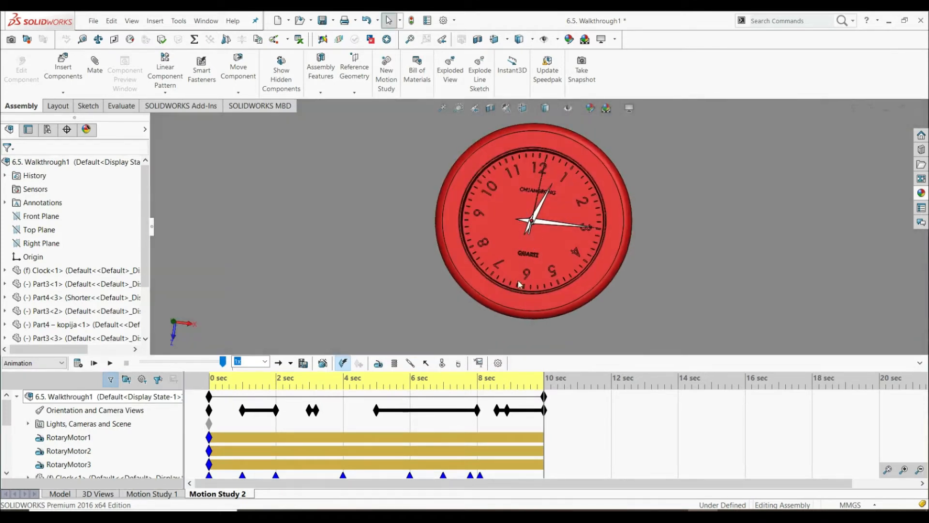
scroll(525, 280, down, 3)
mouse_move(536, 275)
middle_down()
mouse_move(519, 234)
mouse_move(550, 141)
mouse_move(512, 142)
mouse_move(500, 207)
mouse_move(518, 279)
middle_up()
scroll(523, 294, up, 2)
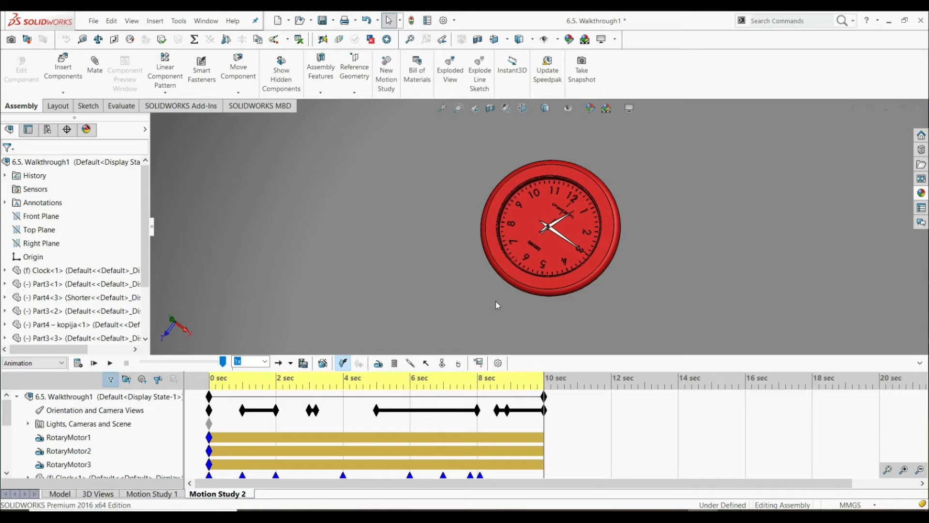
scroll(574, 227, down, 4)
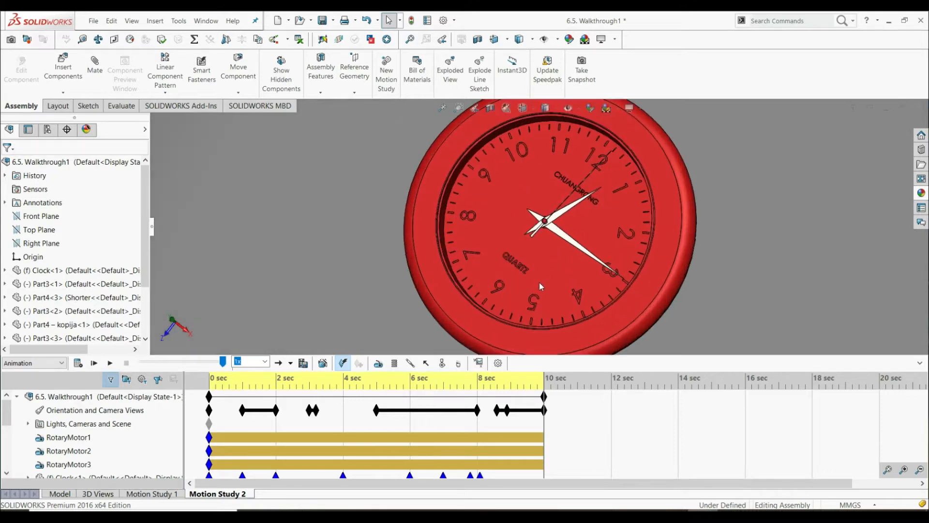
scroll(517, 251, up, 3)
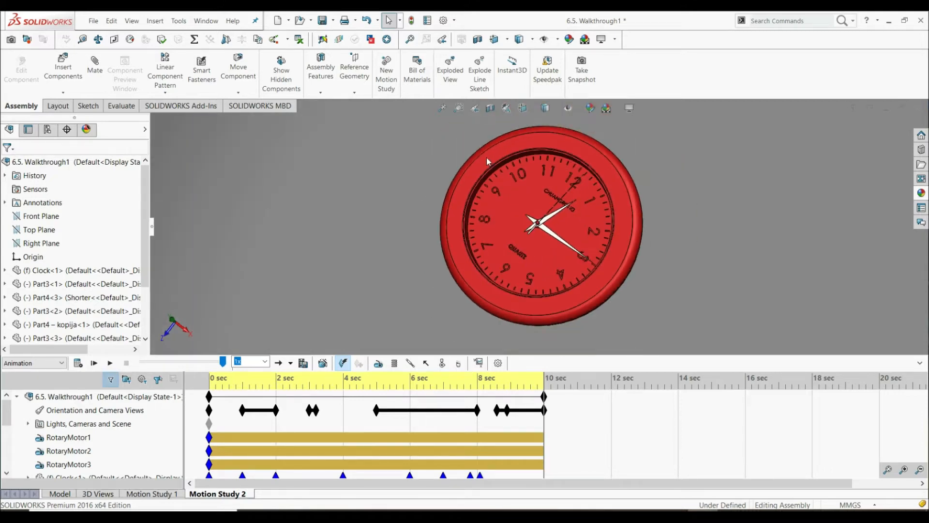
- Start a sketch on the clock's dial face and orient the view normal to it
click(487, 159)
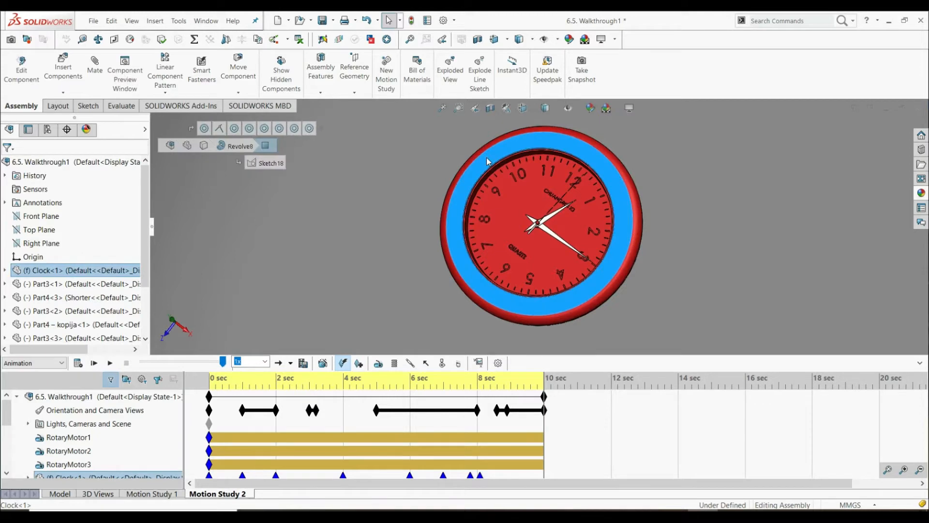
click(522, 214)
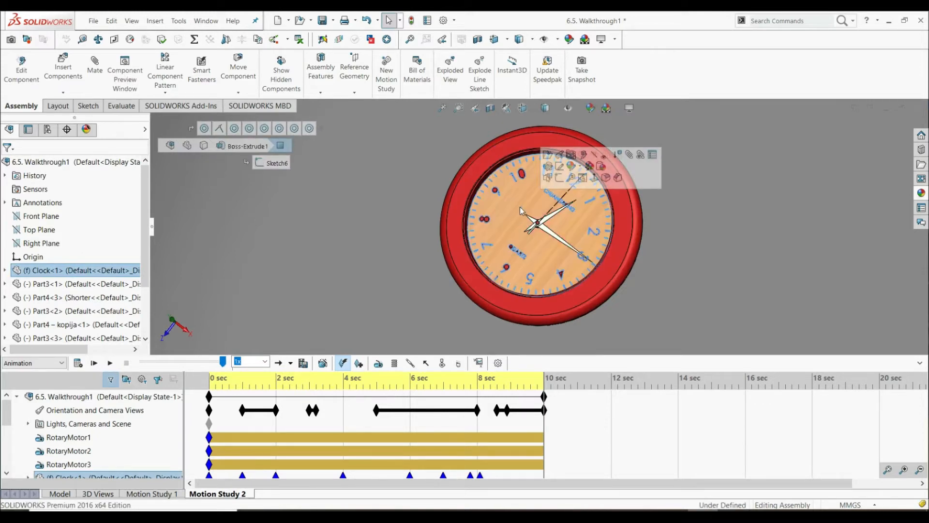
click(88, 106)
click(13, 63)
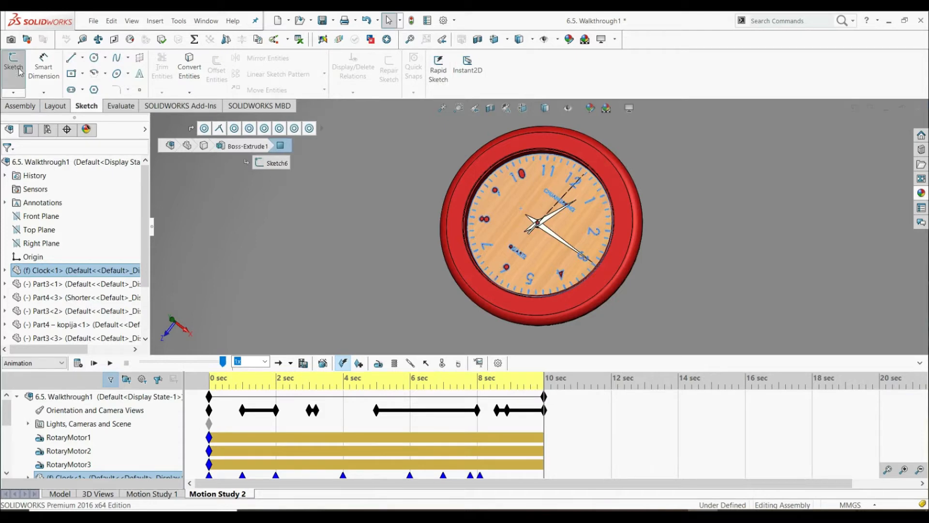
click(522, 107)
click(590, 176)
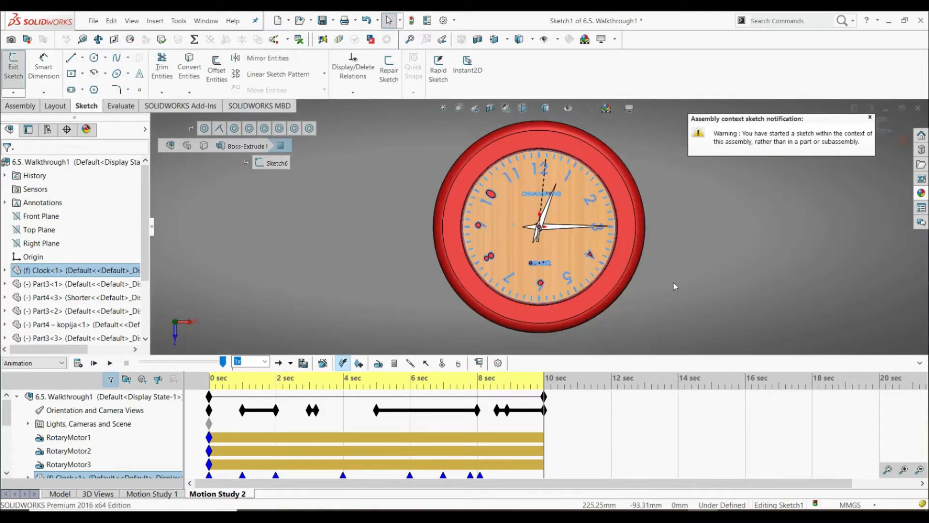
scroll(552, 227, down, 5)
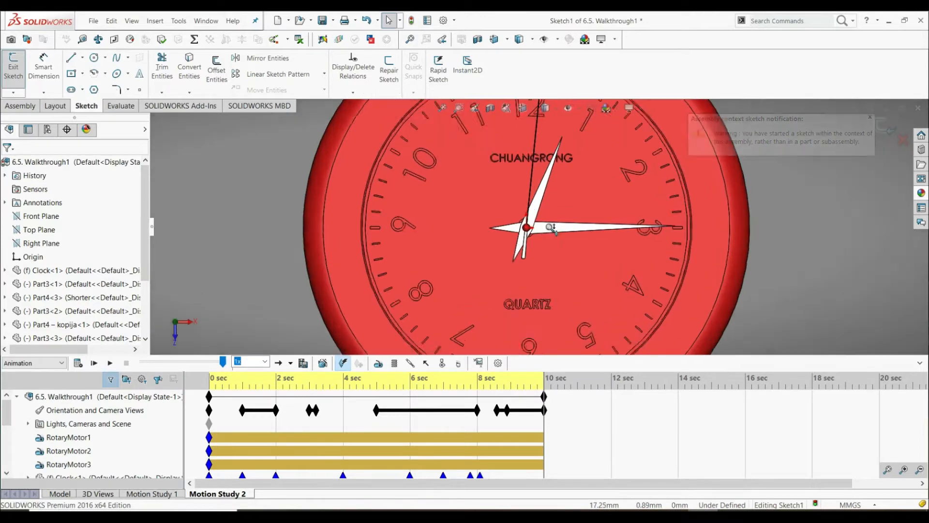
scroll(551, 228, down, 2)
key(f)
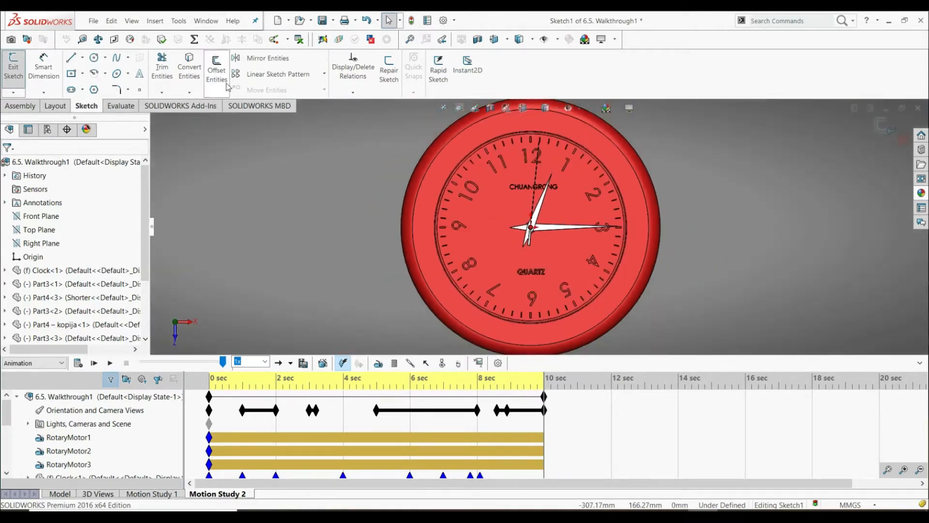
- Sketch a centerpoint arc of about 52 mm radius around the hands' pivot, from near the 8 over the 12 to near the 6, and exit the sketch
click(95, 77)
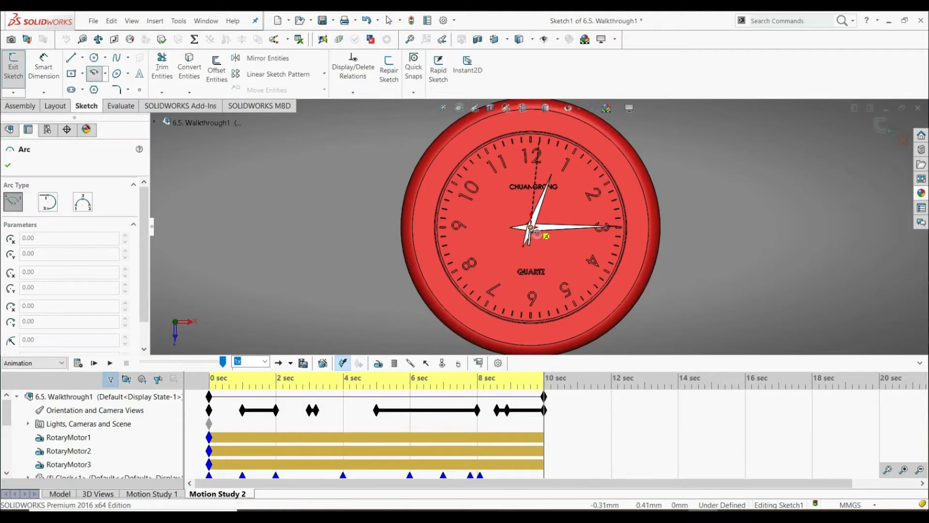
click(531, 227)
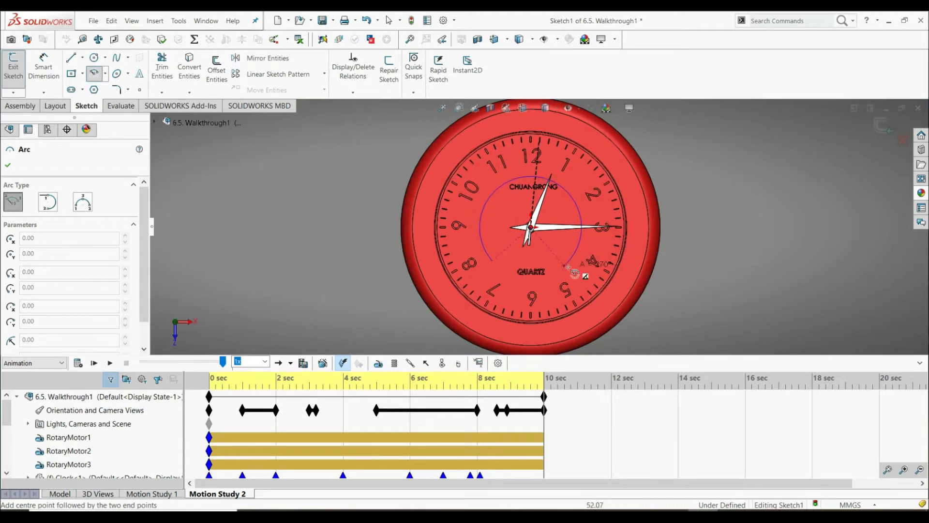
click(540, 280)
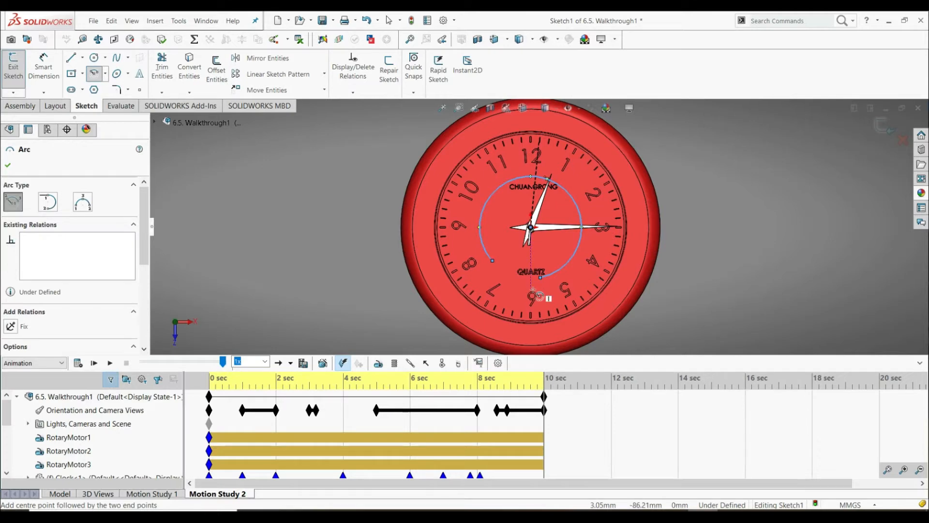
key(Escape)
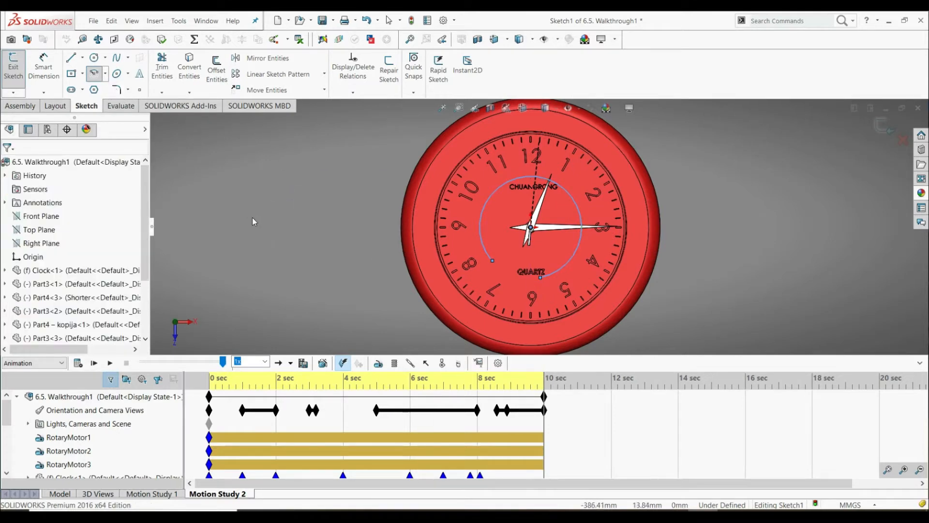
click(14, 65)
click(250, 246)
- Start a new 3D sketch in the clock assembly
scroll(299, 263, up, 4)
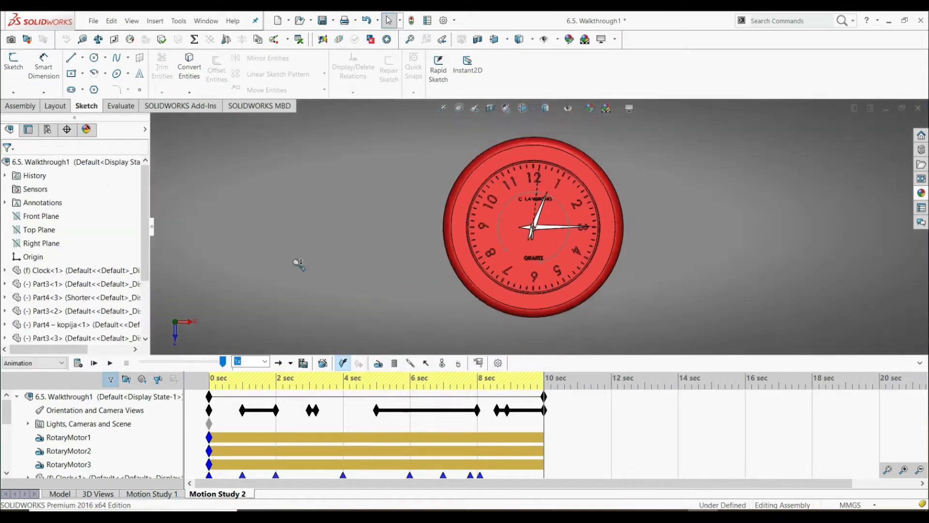
middle_drag(436, 280, 442, 191)
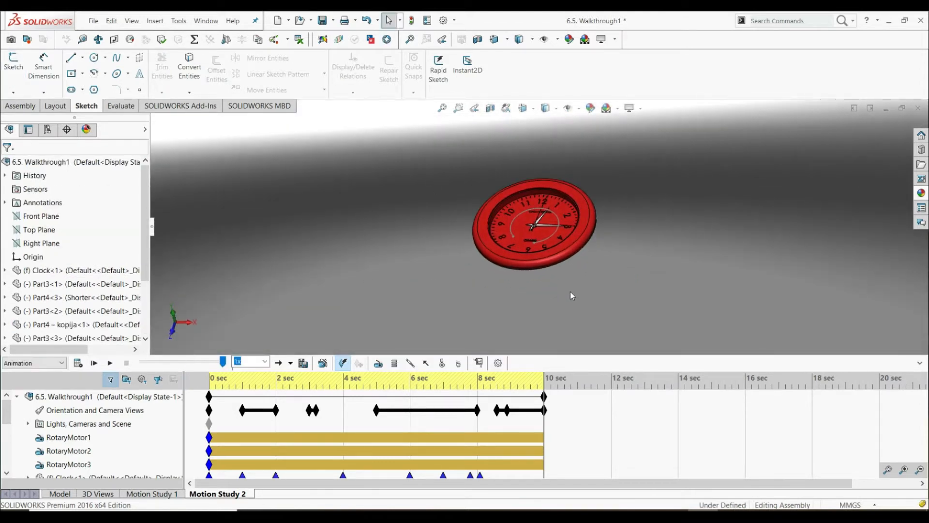
scroll(615, 209, down, 4)
scroll(519, 293, up, 2)
scroll(443, 276, down, 2)
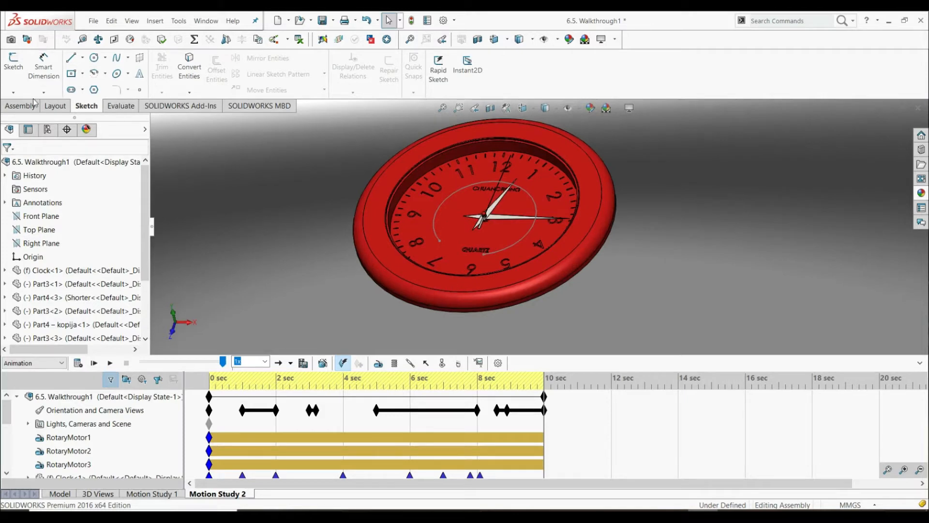
click(14, 62)
click(13, 92)
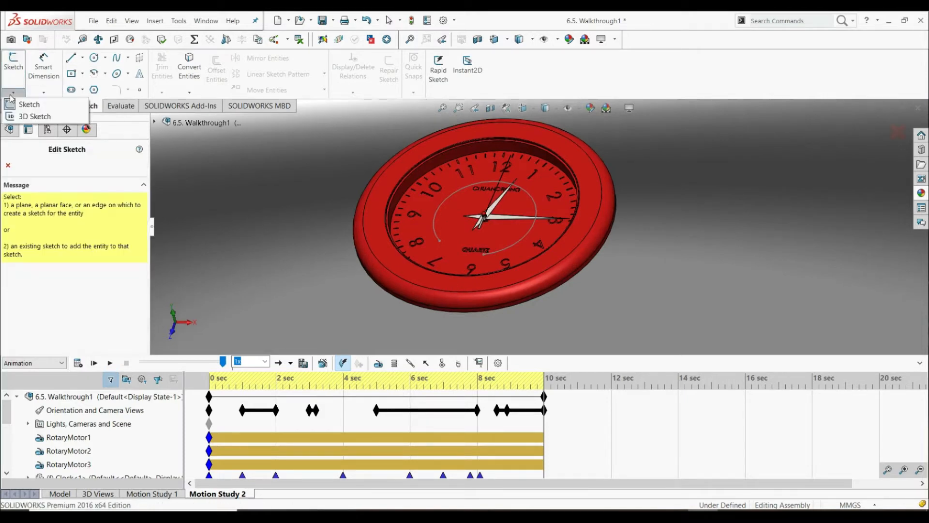
click(34, 116)
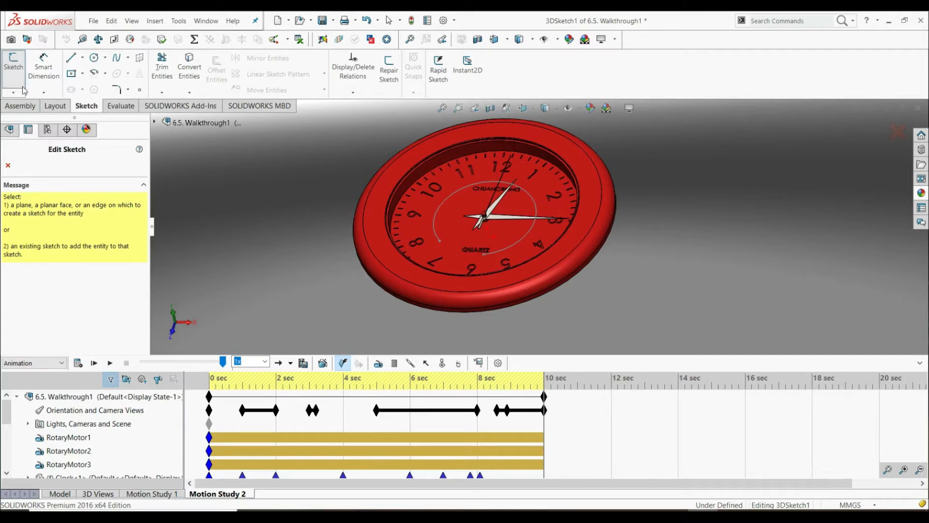
- Draw a line in the YZ plane starting from the arc's end point near the 6, rising off the dial
click(118, 58)
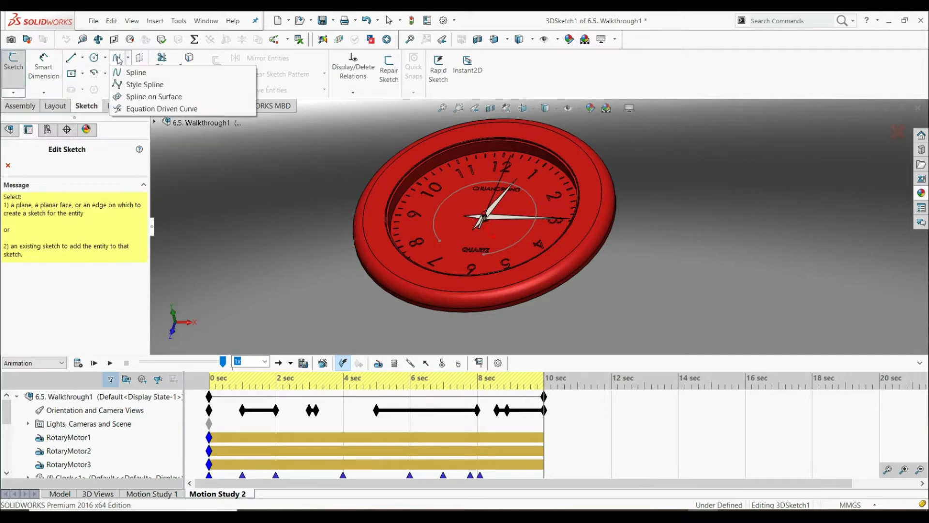
click(82, 57)
click(83, 72)
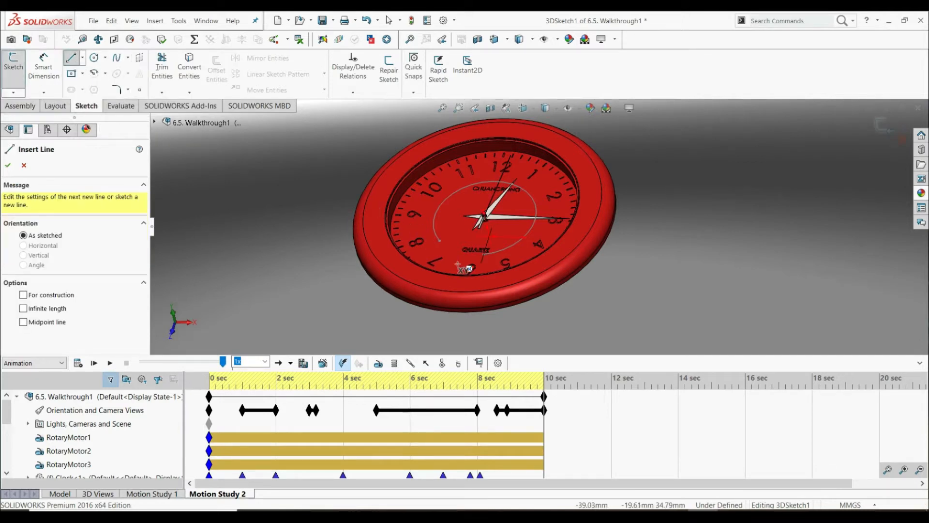
click(484, 254)
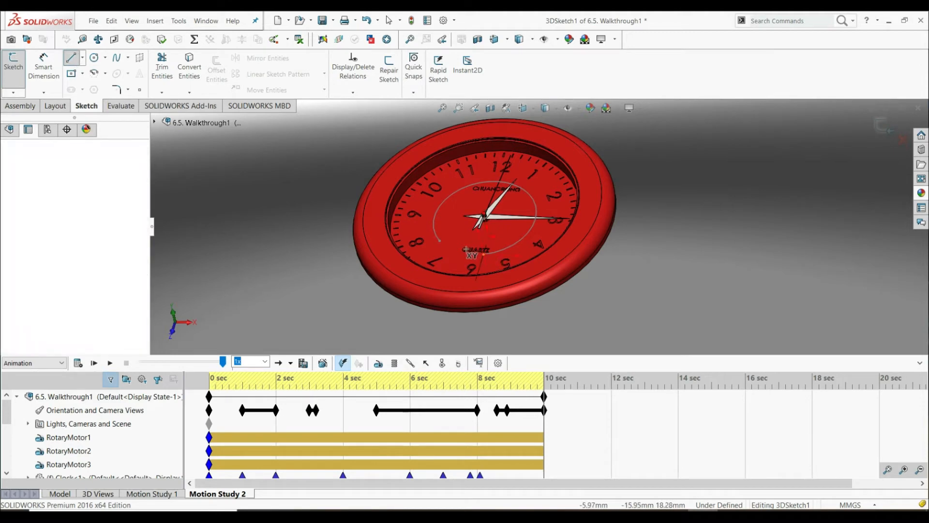
middle_drag(430, 285, 455, 275)
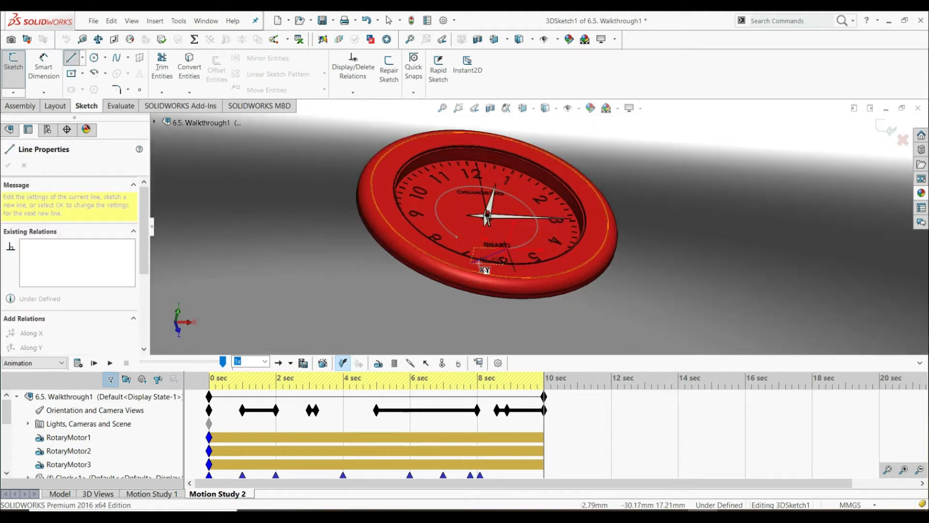
key(Tab)
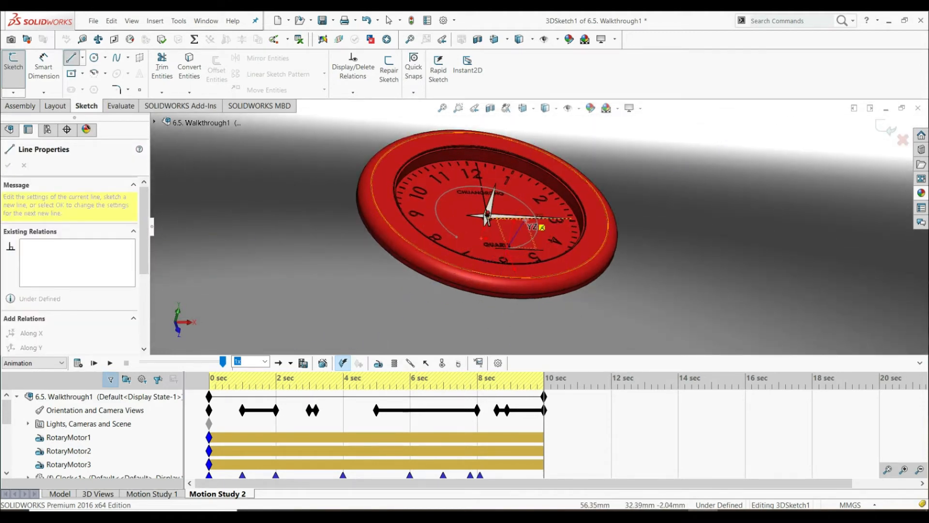
click(541, 248)
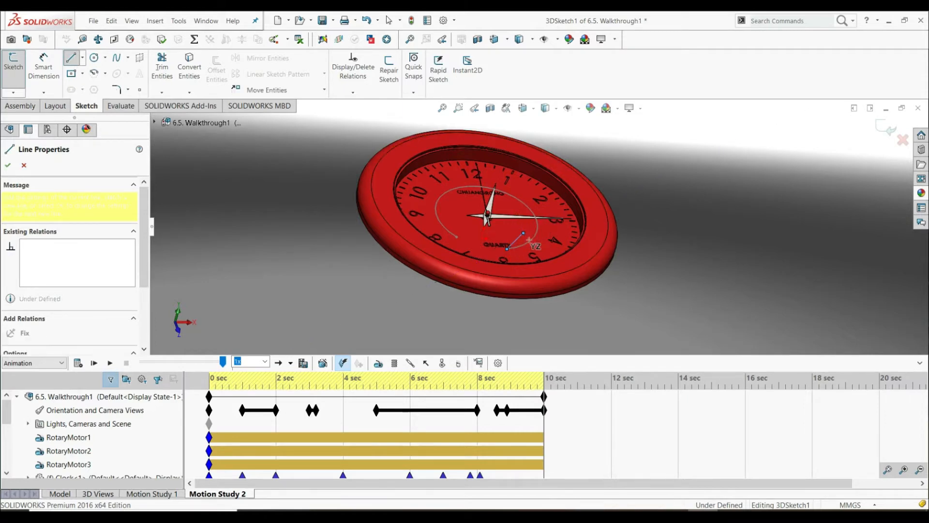
key(Escape)
- Try to pull the 3D line's free end past the clock's rim beside the 7, and undo the move
middle_drag(526, 255, 426, 256)
drag(420, 245, 352, 269)
key(Escape)
mouse_move(423, 297)
middle_down()
mouse_move(448, 286)
mouse_move(358, 266)
middle_up()
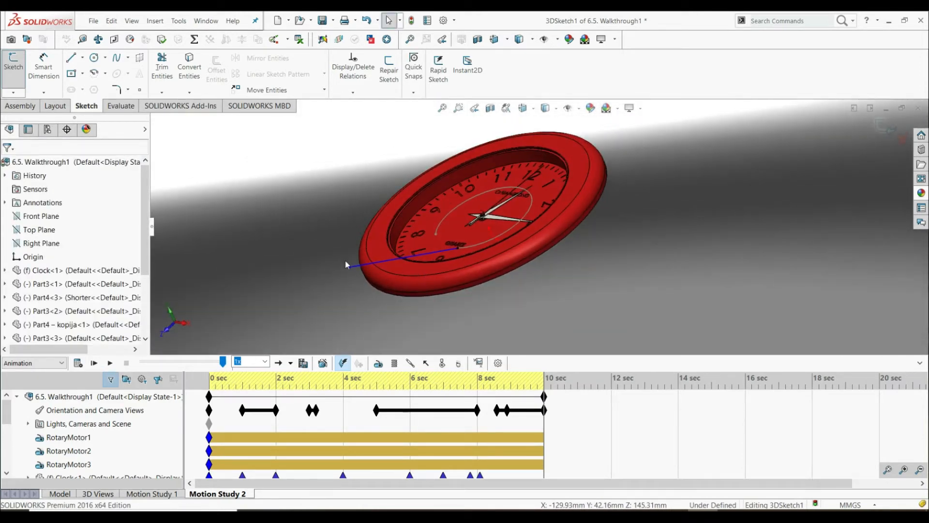
click(349, 267)
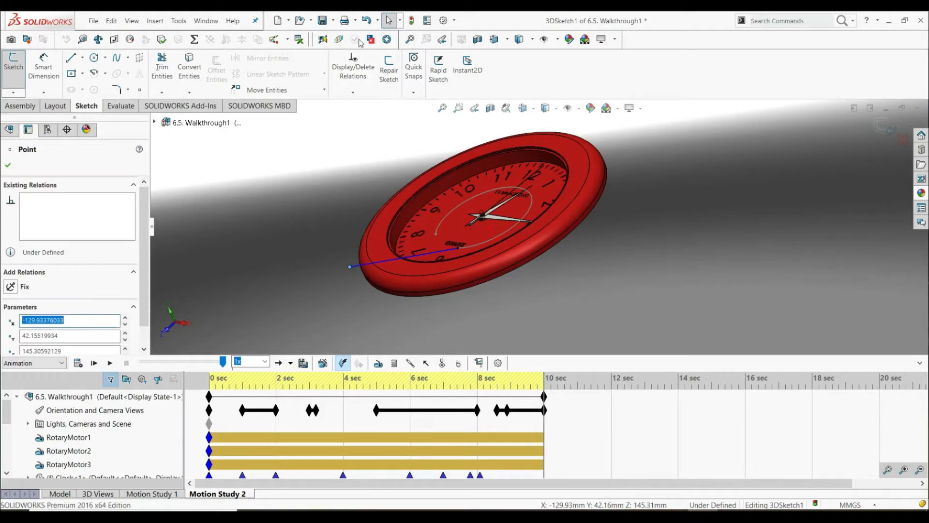
click(367, 21)
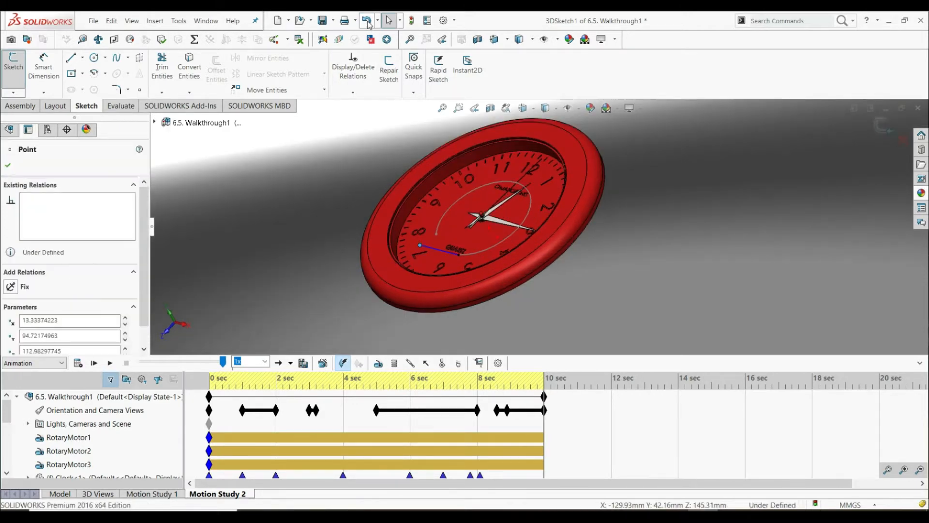
- Try to stretch the 3D line's free end beyond the rim near the 8 and 9, and undo it
key(Escape)
mouse_move(419, 245)
mouse_down()
mouse_move(384, 194)
mouse_move(370, 200)
mouse_up()
mouse_move(443, 257)
middle_down()
mouse_move(477, 269)
mouse_move(460, 253)
middle_up()
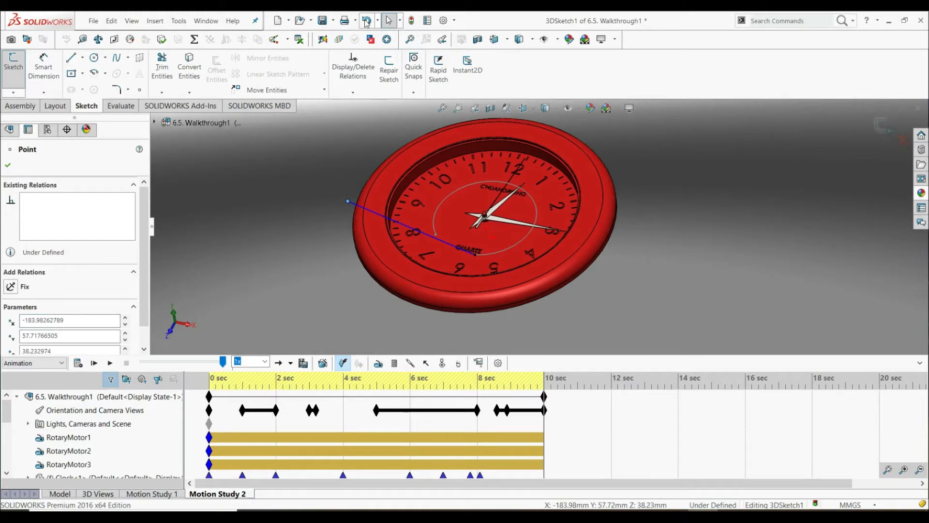
click(366, 21)
- Draw a second 3D line in the XY plane from the arc's other end near the 8 out toward the rim, and close the sketch
middle_drag(481, 245, 508, 274)
click(684, 266)
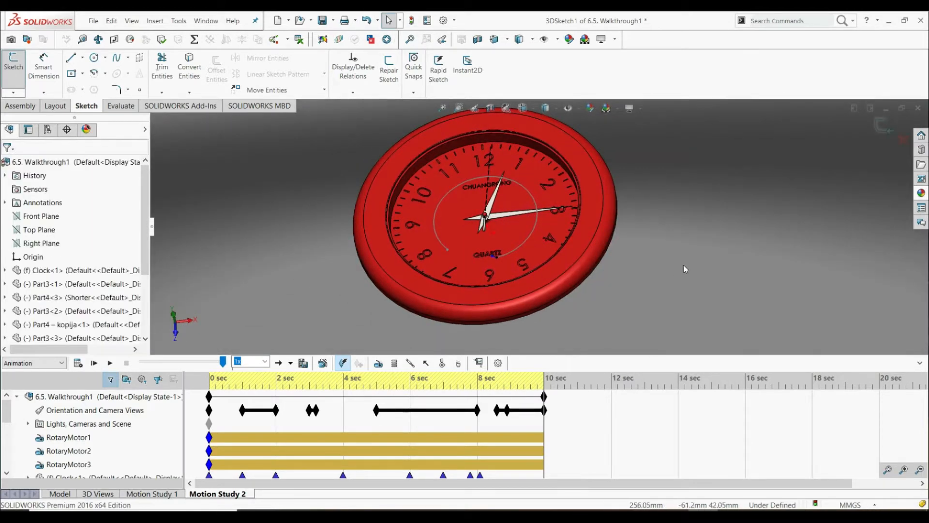
scroll(509, 240, up, 2)
scroll(515, 242, down, 3)
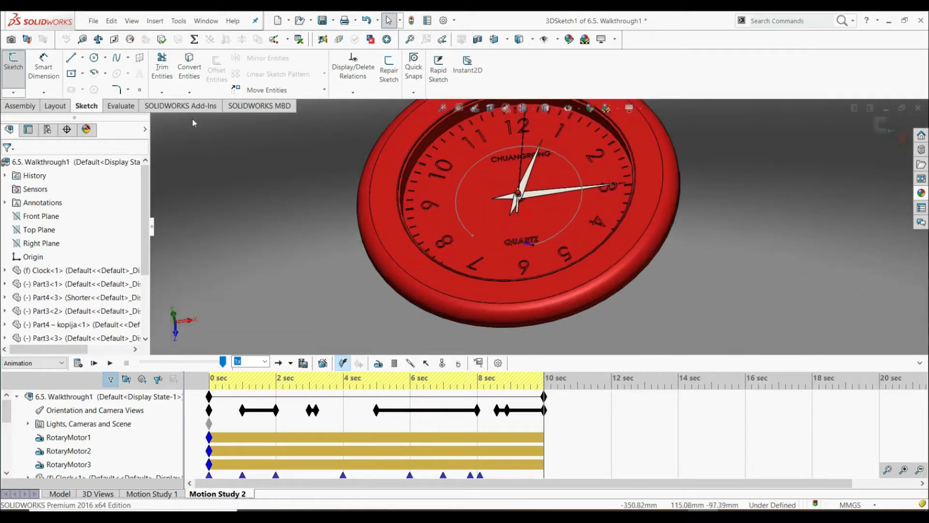
click(71, 59)
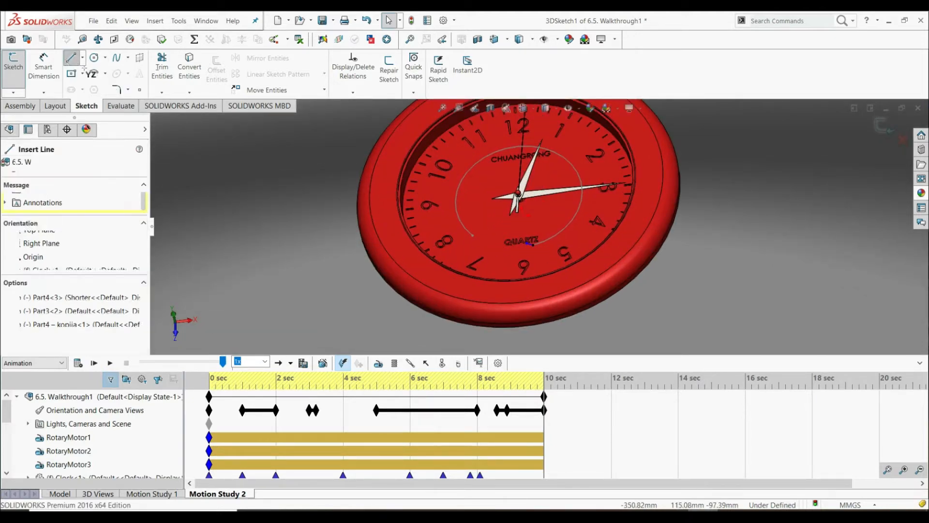
click(472, 237)
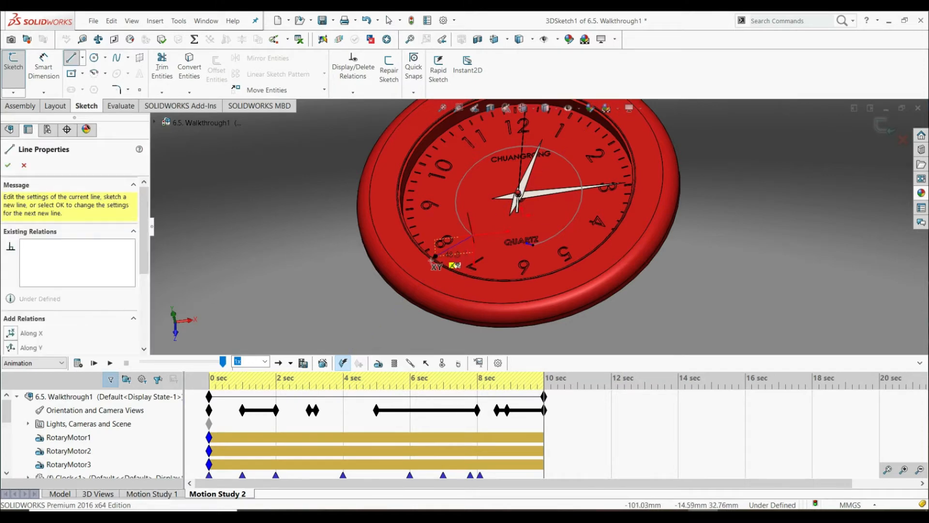
middle_drag(455, 262, 402, 240)
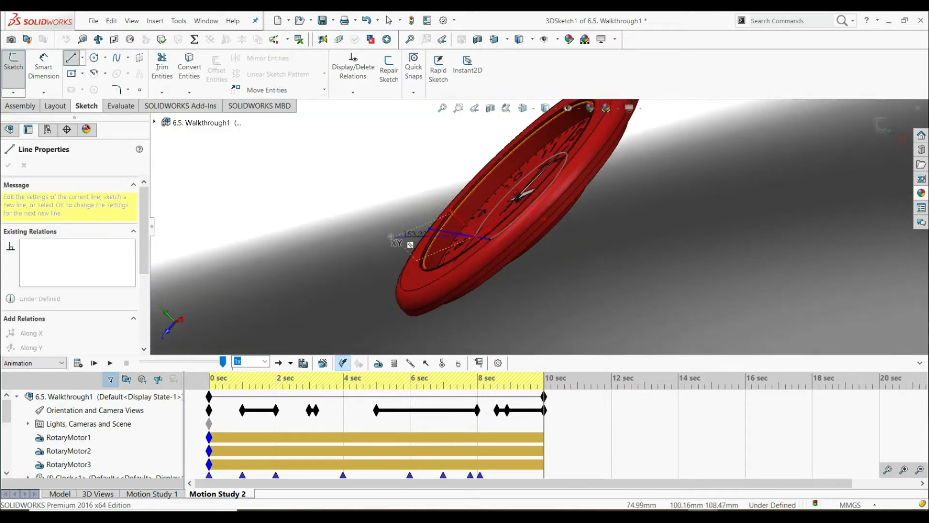
click(49, 324)
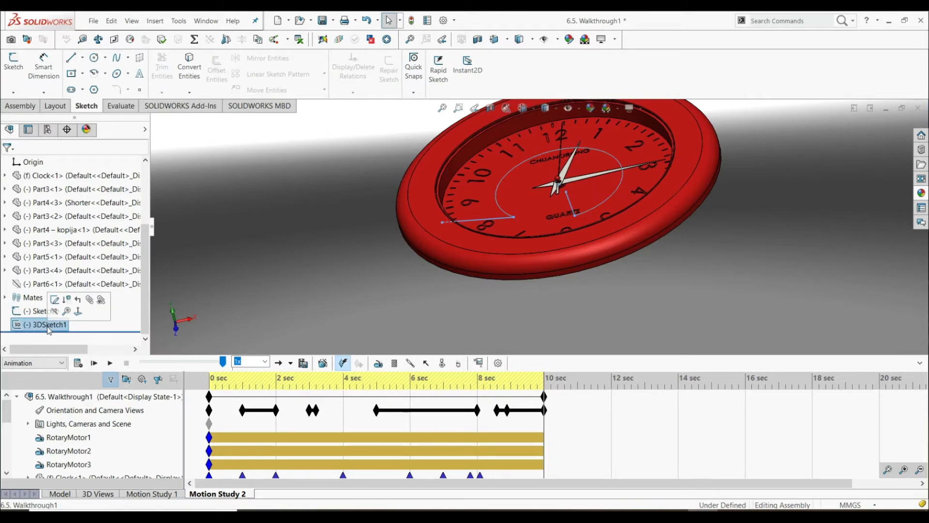
click(425, 273)
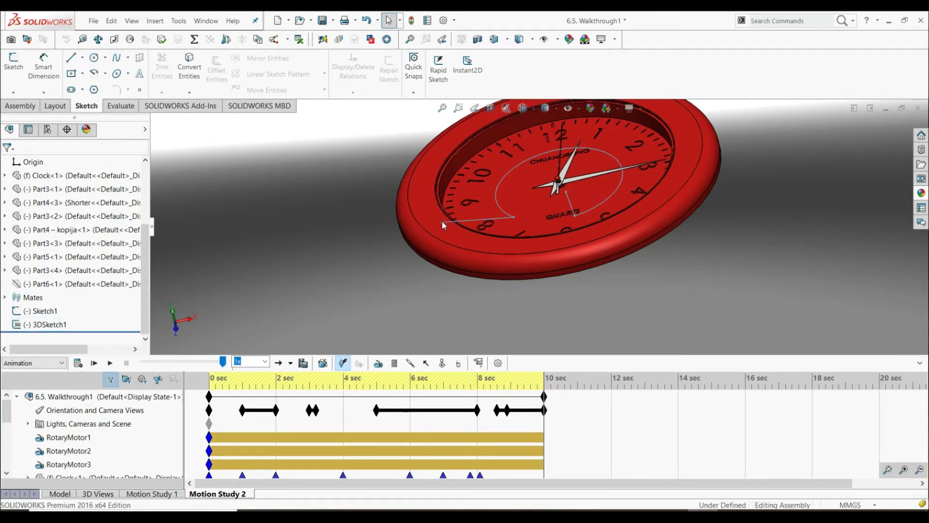
- Start a new 3D sketch and begin a spline at the second line's free end, following the line to the arc near the 8
click(442, 222)
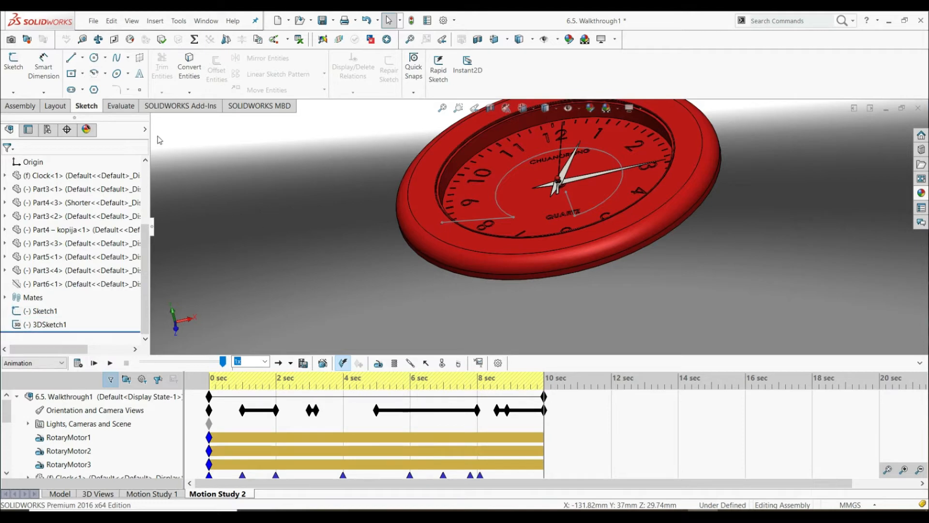
click(13, 92)
click(29, 119)
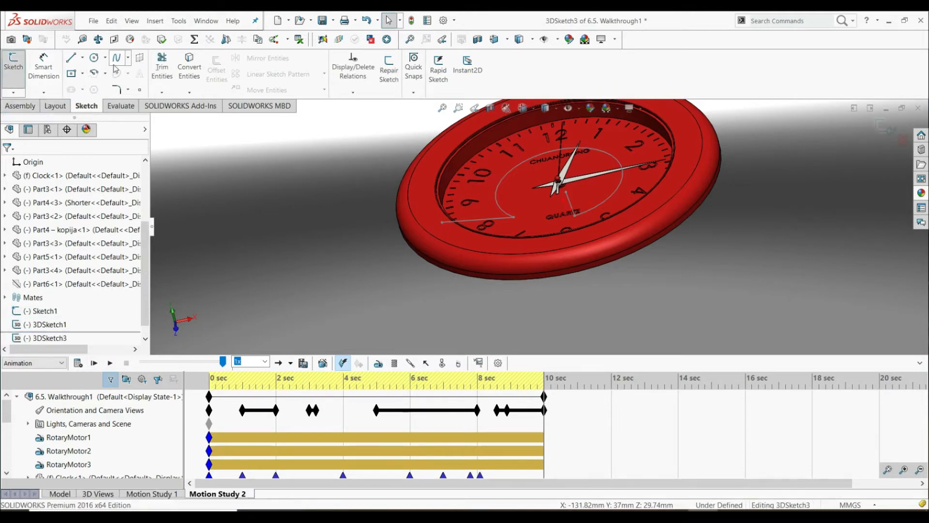
click(116, 58)
scroll(537, 227, down, 3)
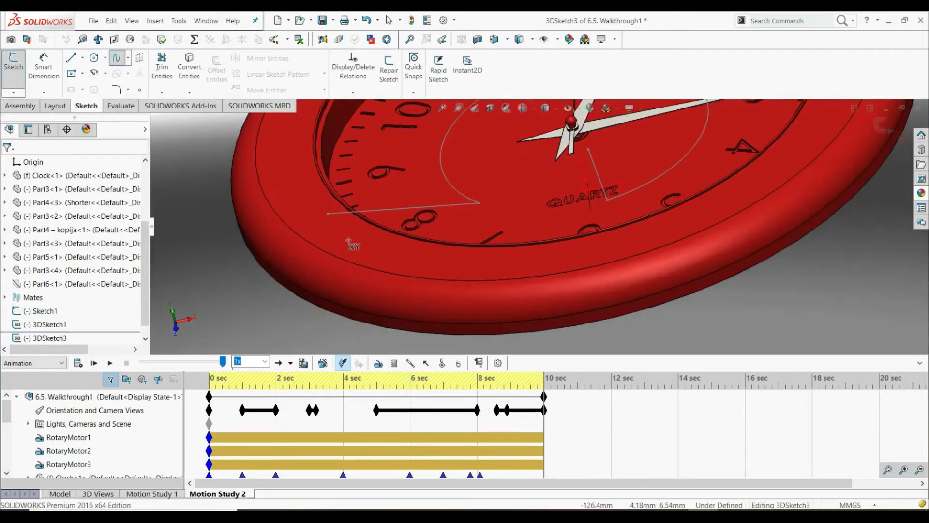
click(364, 215)
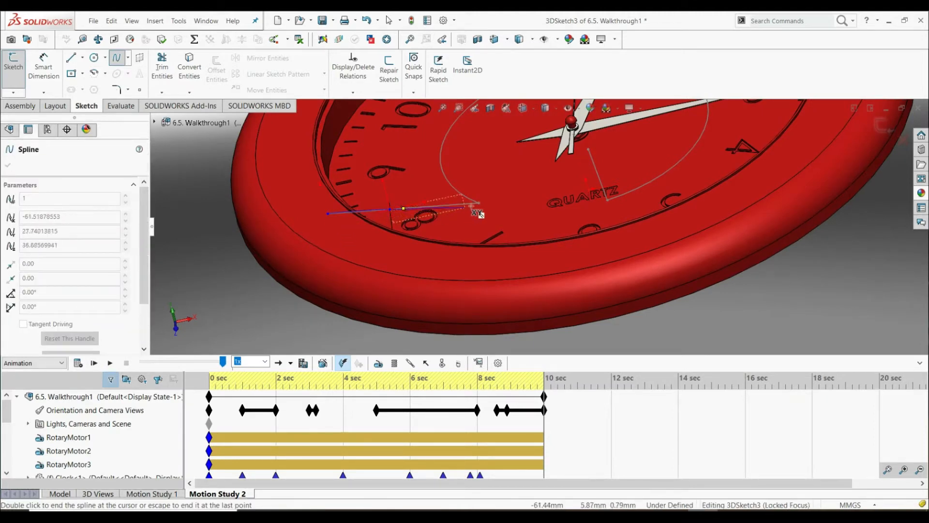
click(464, 204)
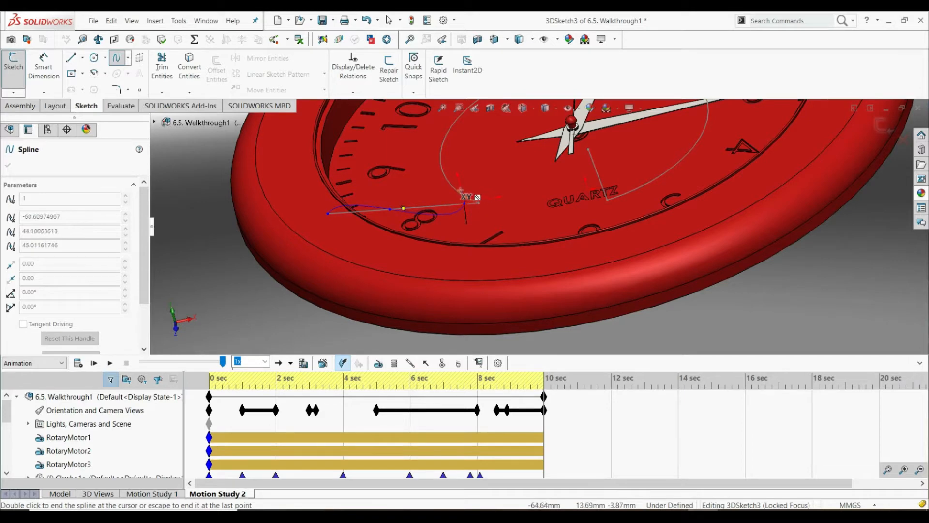
click(456, 190)
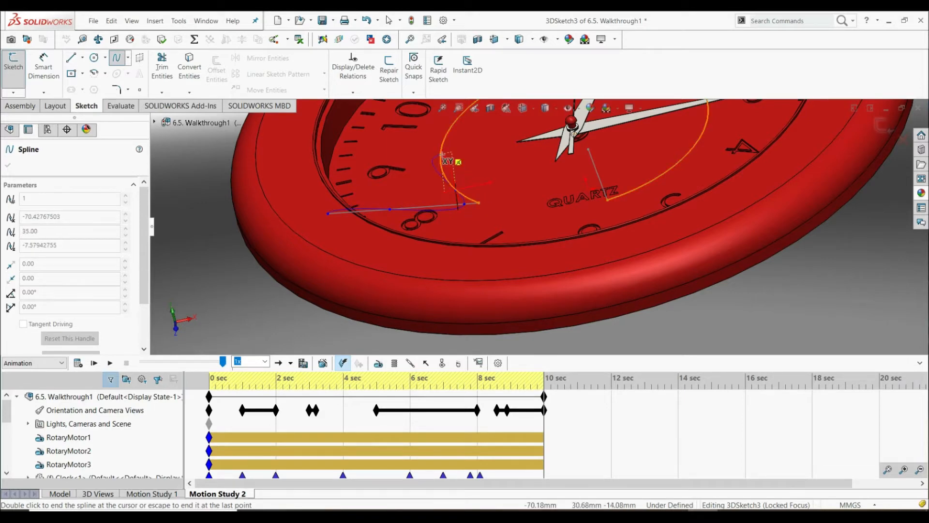
- Continue the spline with points along the dial arc, passing under the 10 and 12 and around toward the 4
scroll(544, 196, up, 8)
scroll(544, 196, down, 8)
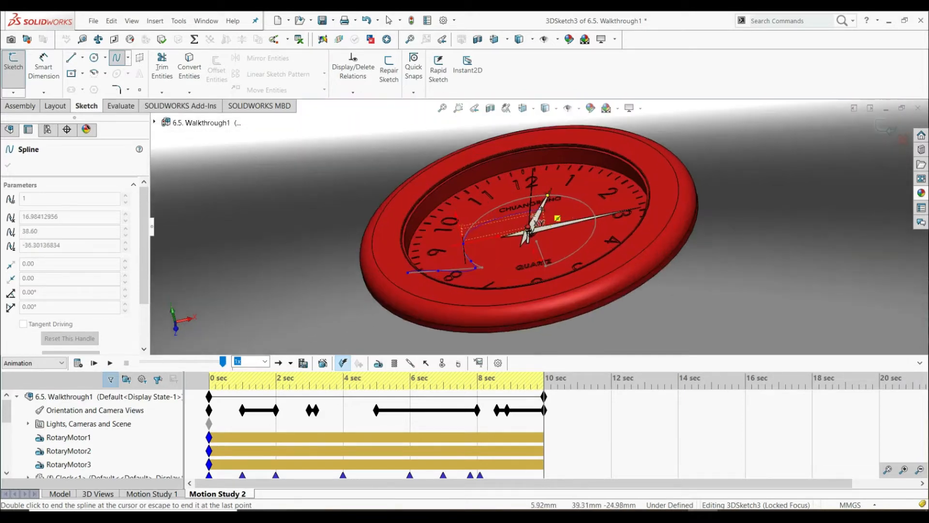
click(473, 230)
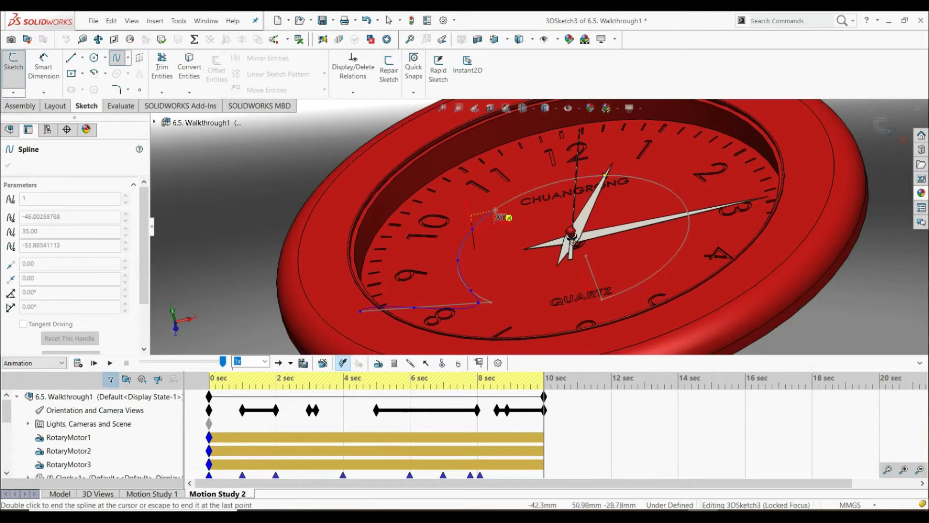
click(548, 184)
click(605, 175)
click(646, 181)
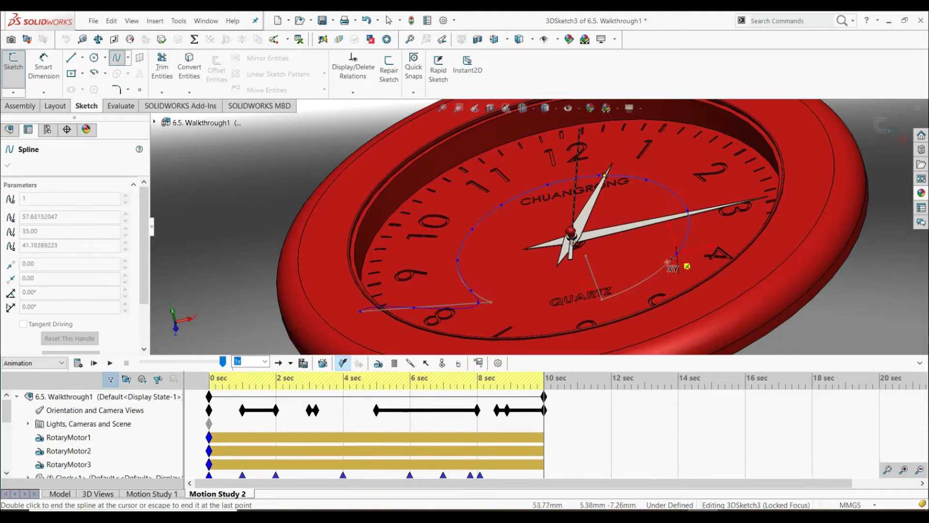
- Finish the spline along the first 3D line near the 6, ending at its free end, and close the 3D sketch
middle_drag(634, 300, 575, 341)
click(575, 300)
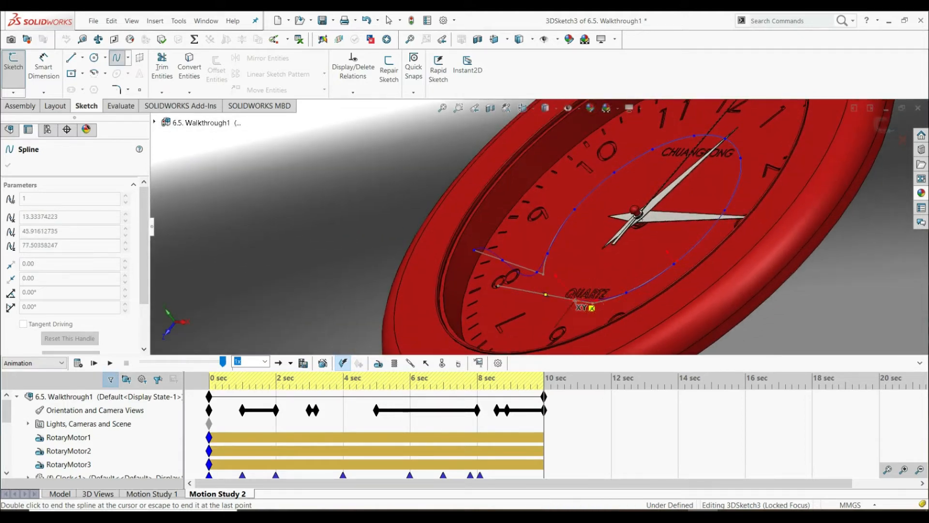
click(537, 292)
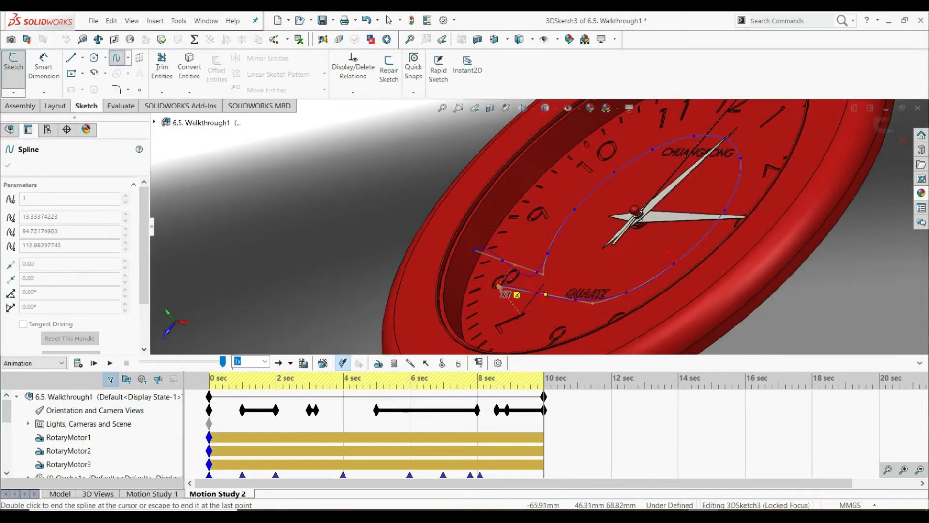
double_click(499, 286)
key(Escape)
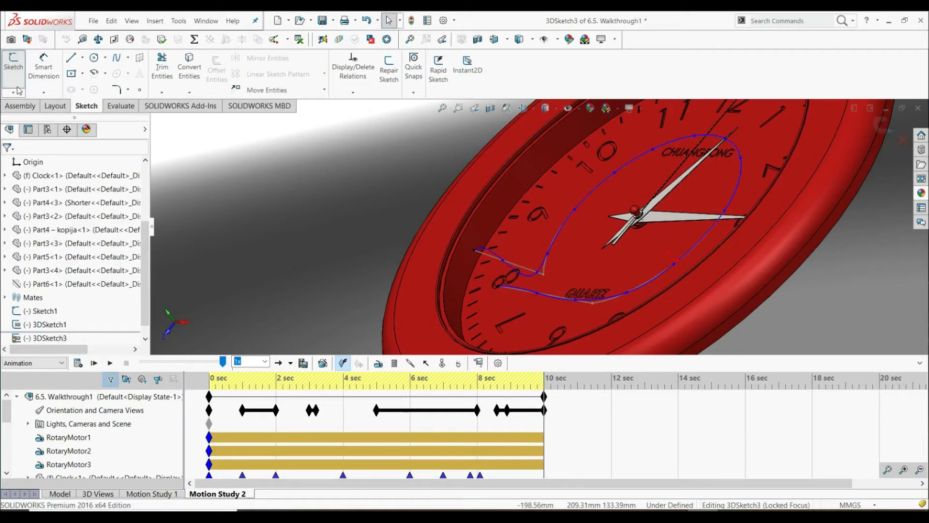
click(13, 66)
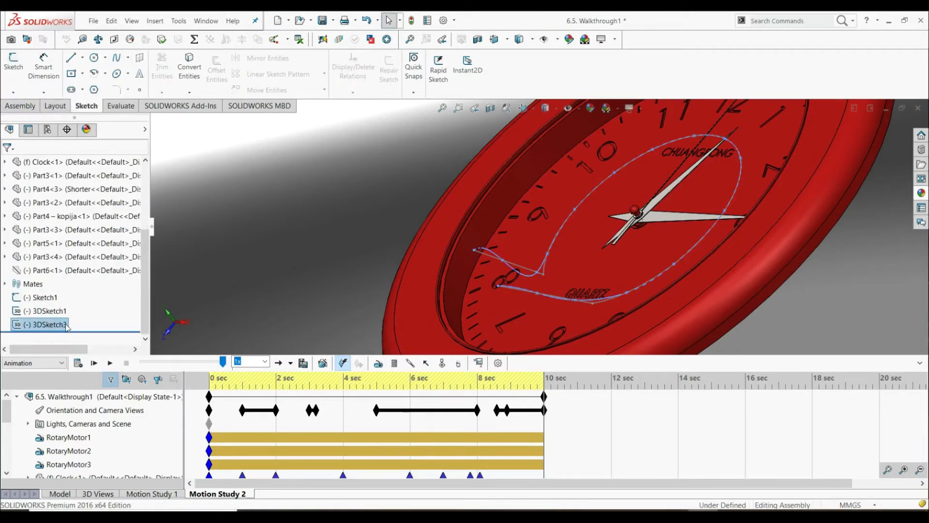
- Hide 3DSketch1 and Sketch1 so only the spline sketch is displayed
right_click(42, 313)
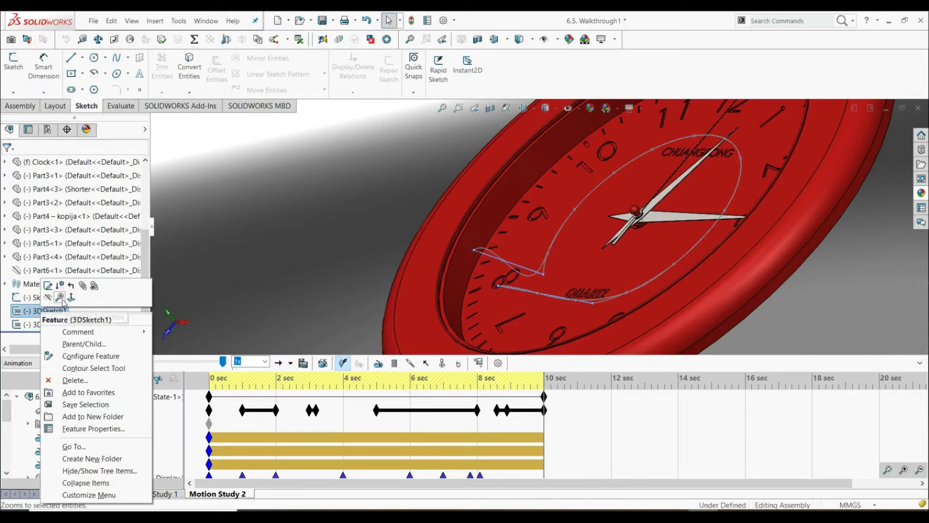
click(49, 298)
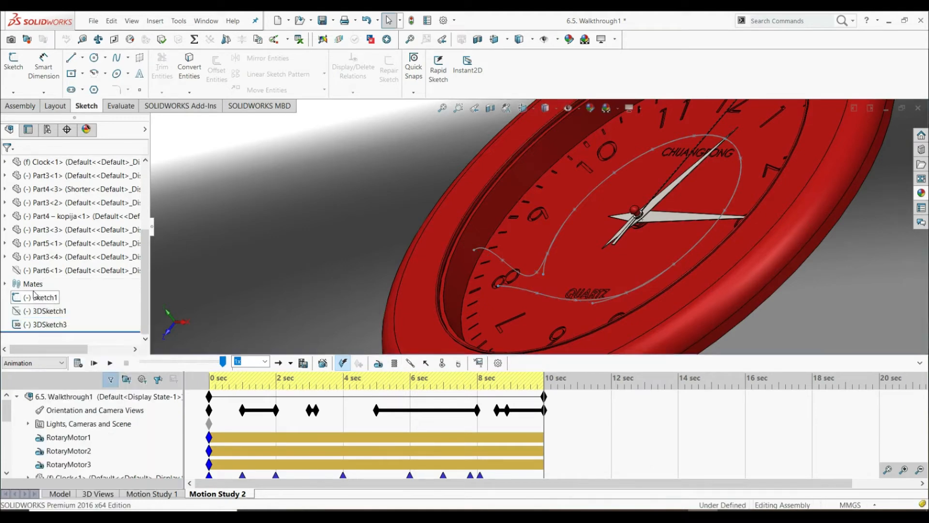
right_click(30, 297)
click(35, 283)
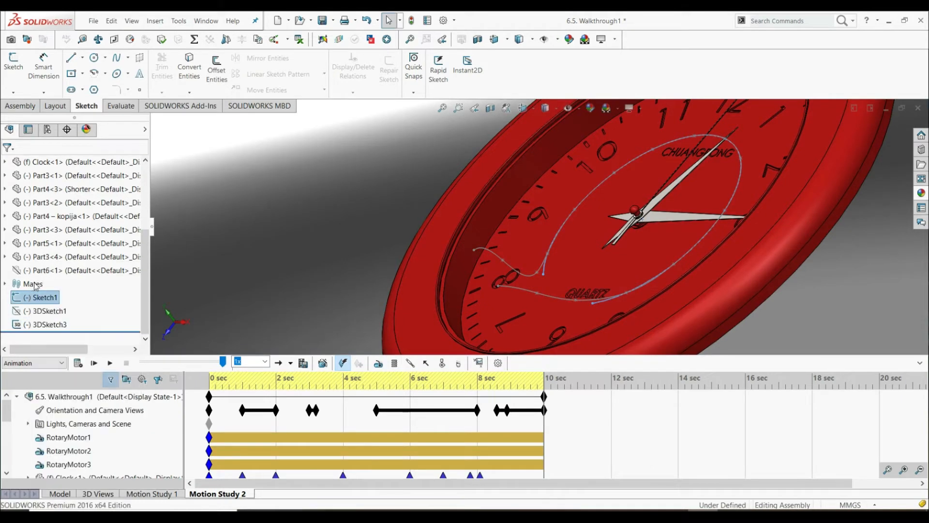
scroll(310, 218, up, 5)
mouse_move(443, 273)
middle_down()
mouse_move(471, 259)
mouse_move(502, 145)
mouse_move(445, 232)
mouse_move(450, 270)
mouse_move(433, 241)
mouse_move(461, 208)
mouse_move(474, 236)
middle_up()
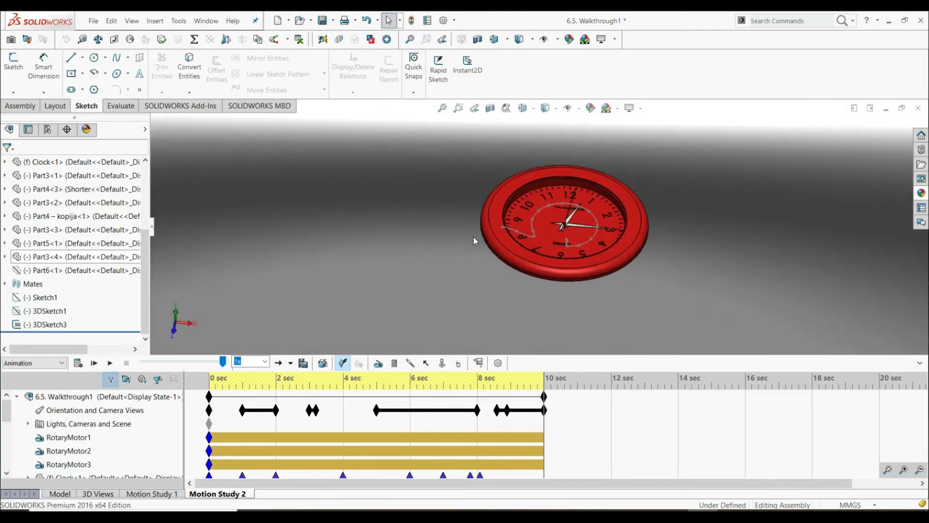
scroll(587, 241, down, 4)
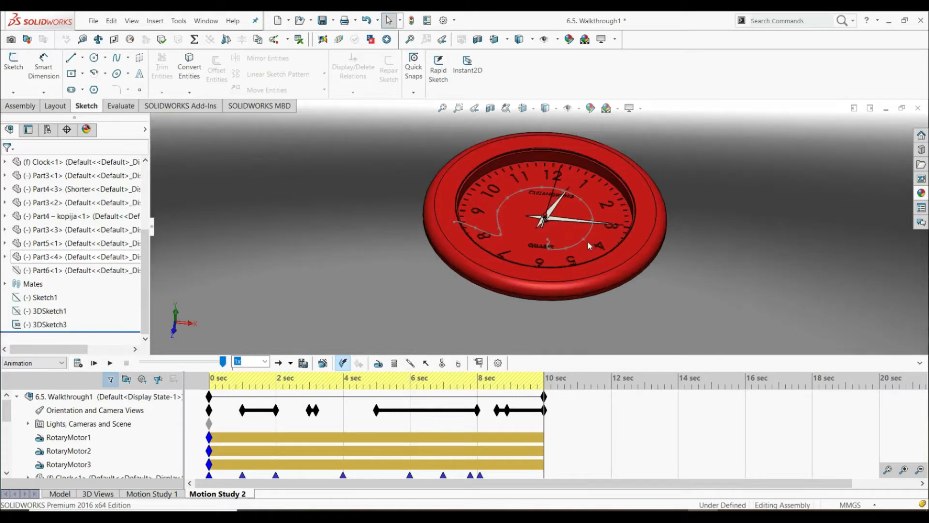
scroll(548, 273, up, 3)
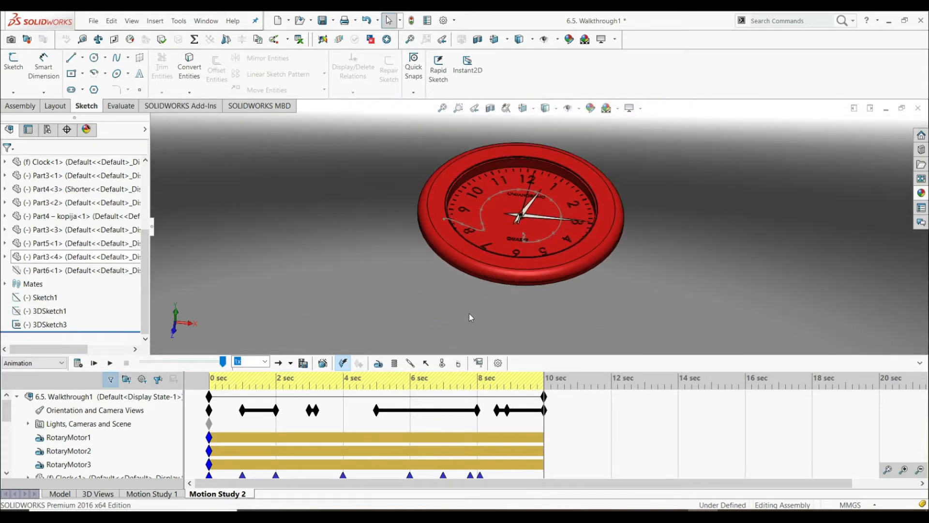
scroll(573, 193, down, 3)
scroll(574, 194, up, 1)
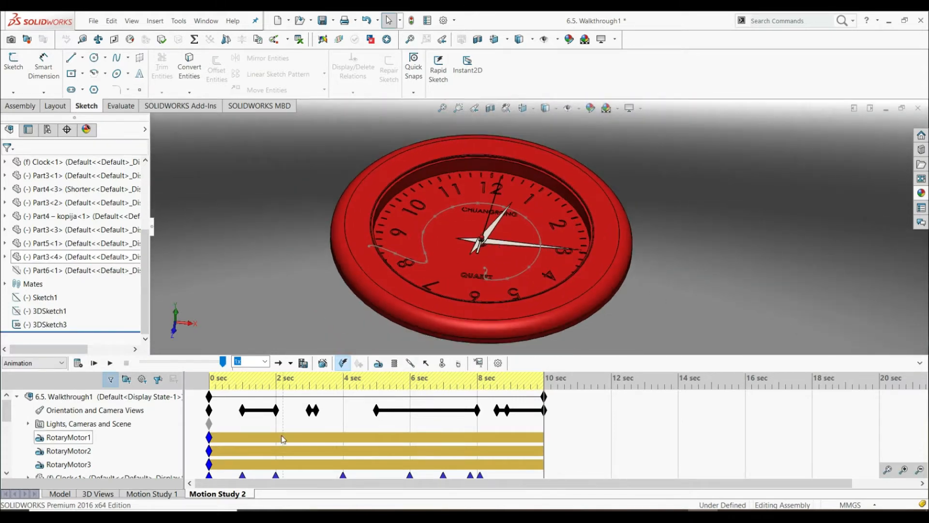
- Create a new motion study and add a camera to it
right_click(209, 495)
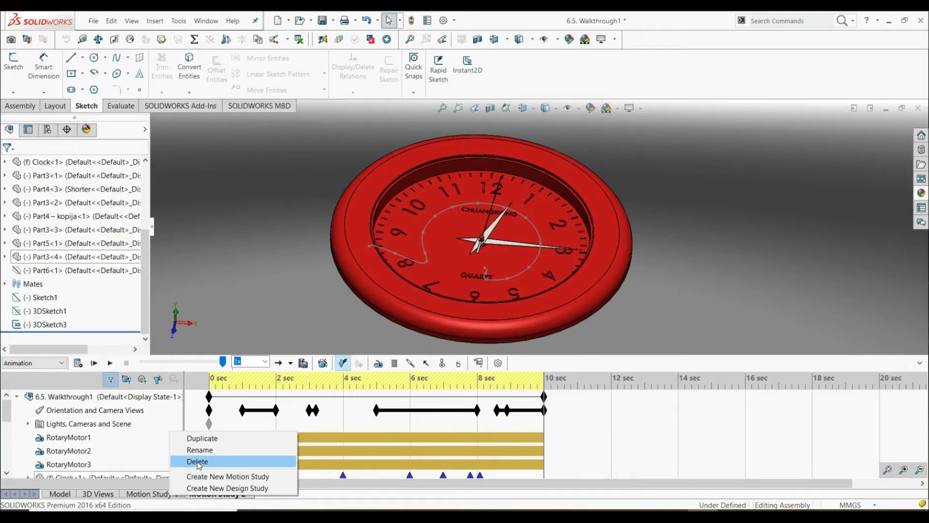
click(219, 477)
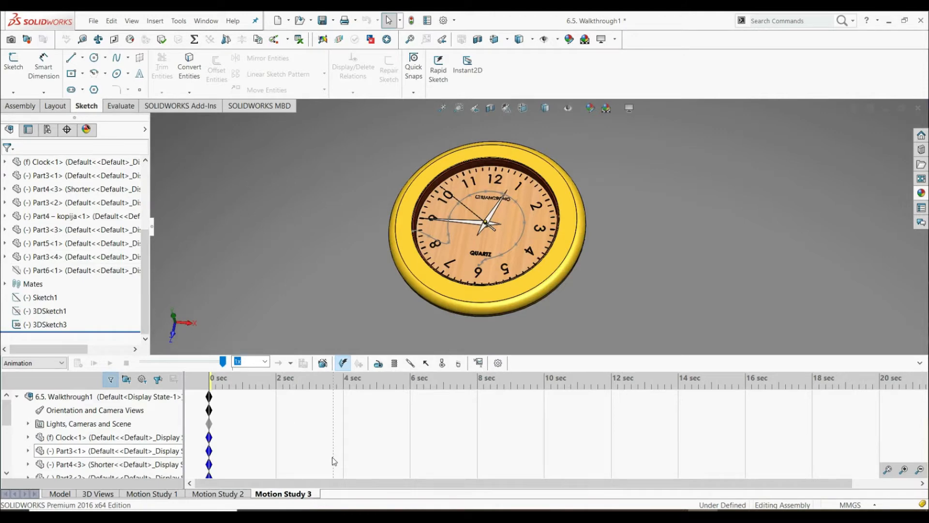
right_click(81, 430)
click(116, 347)
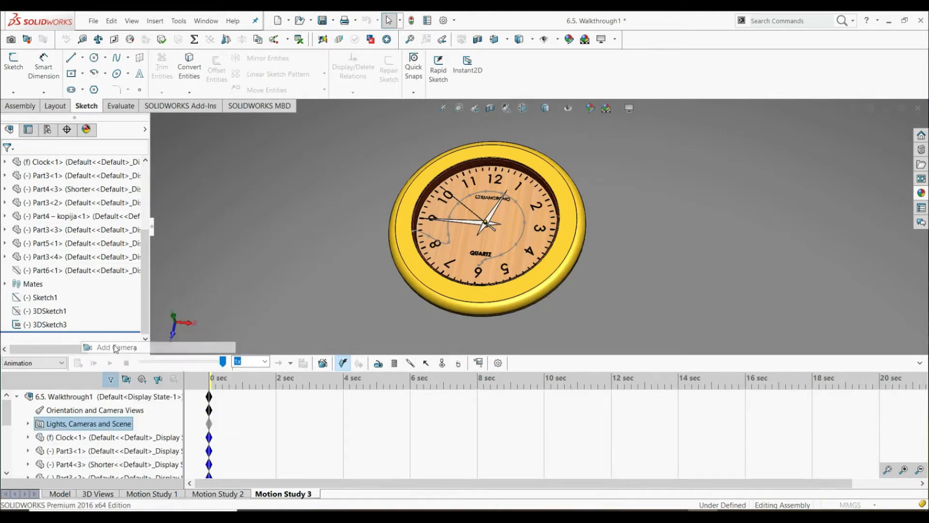
- Set the camera's target point by selection to the clock face at the center of the dial
drag(143, 226, 141, 245)
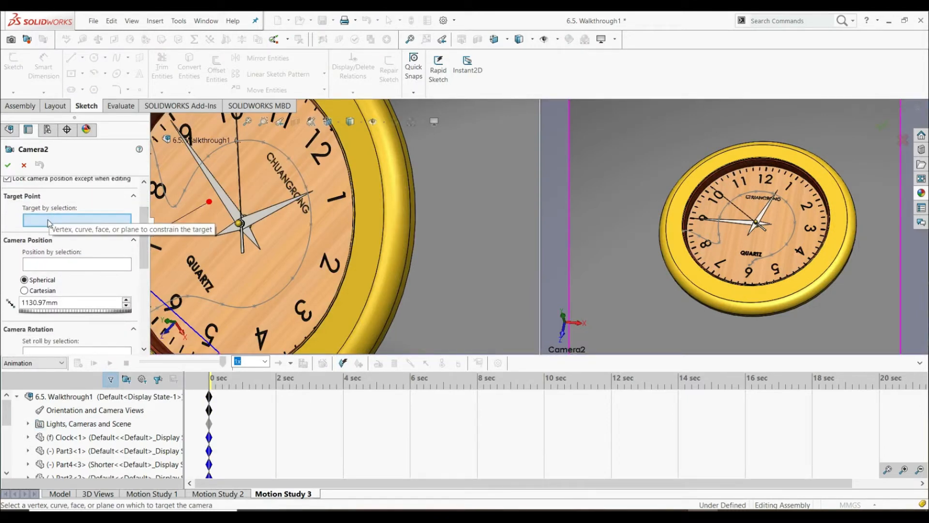
scroll(294, 252, up, 5)
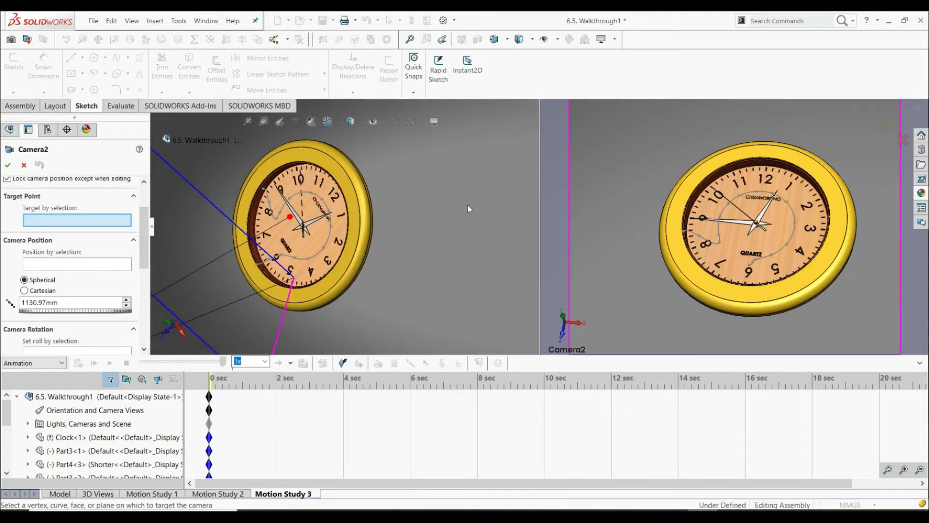
scroll(366, 250, up, 6)
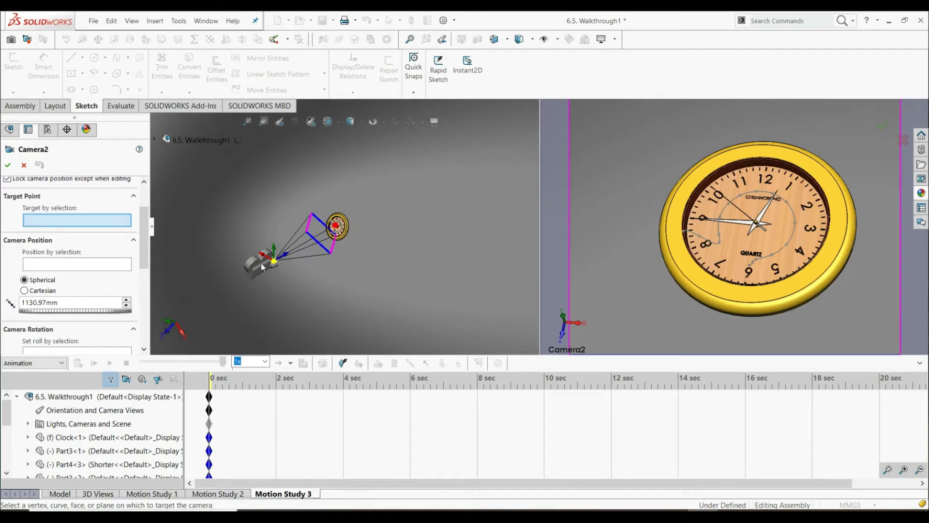
scroll(282, 258, down, 3)
scroll(393, 192, down, 8)
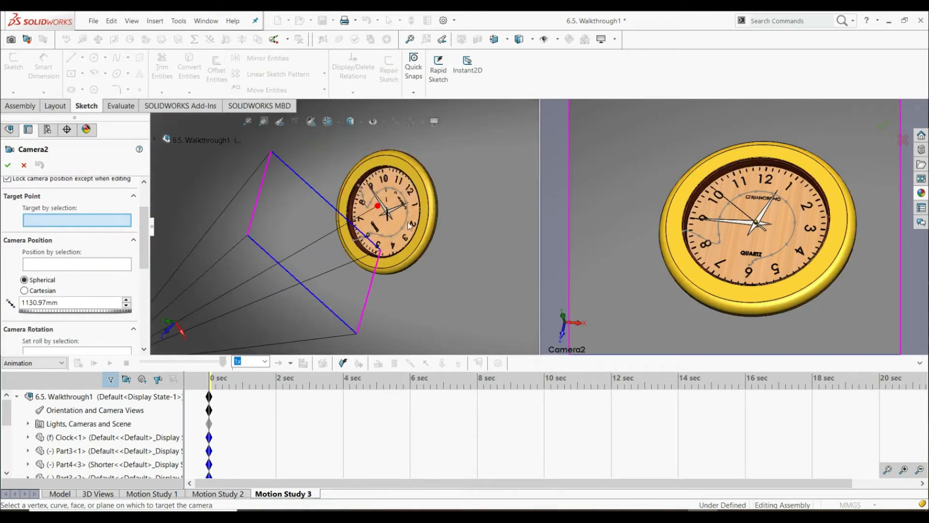
click(380, 210)
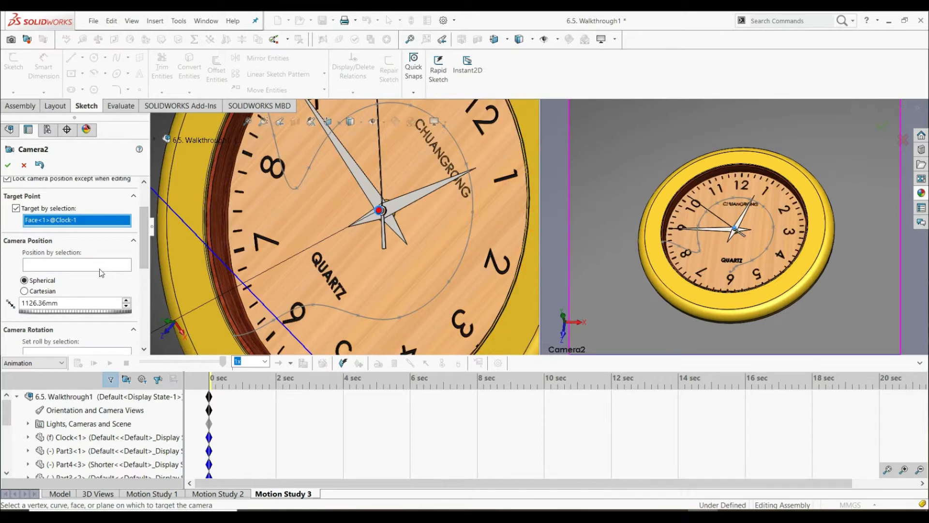
- Position the camera by selection on the 3DSketch3 spline at 0 along the path, and set its roll to 0 degrees
click(88, 268)
mouse_move(142, 247)
mouse_down()
mouse_move(141, 284)
mouse_move(141, 257)
mouse_up()
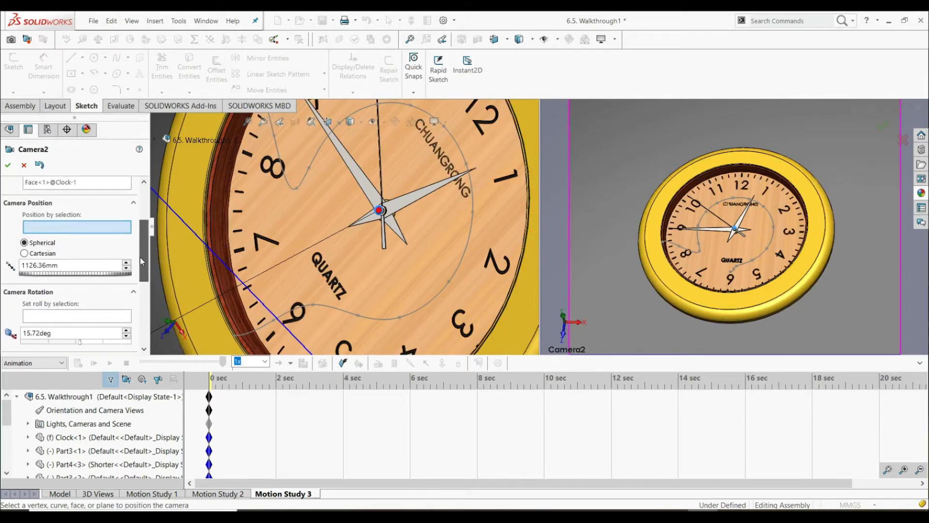
scroll(383, 240, up, 2)
scroll(382, 239, up, 2)
scroll(327, 280, down, 8)
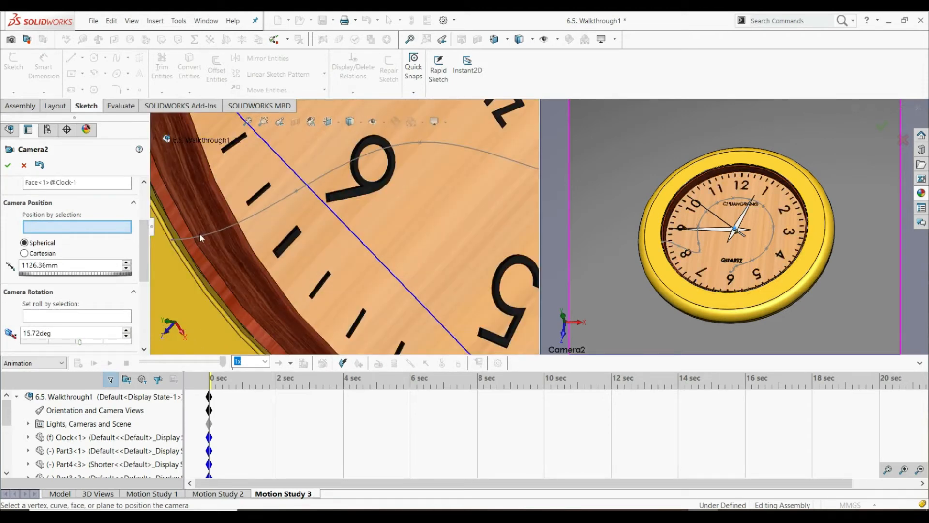
click(200, 234)
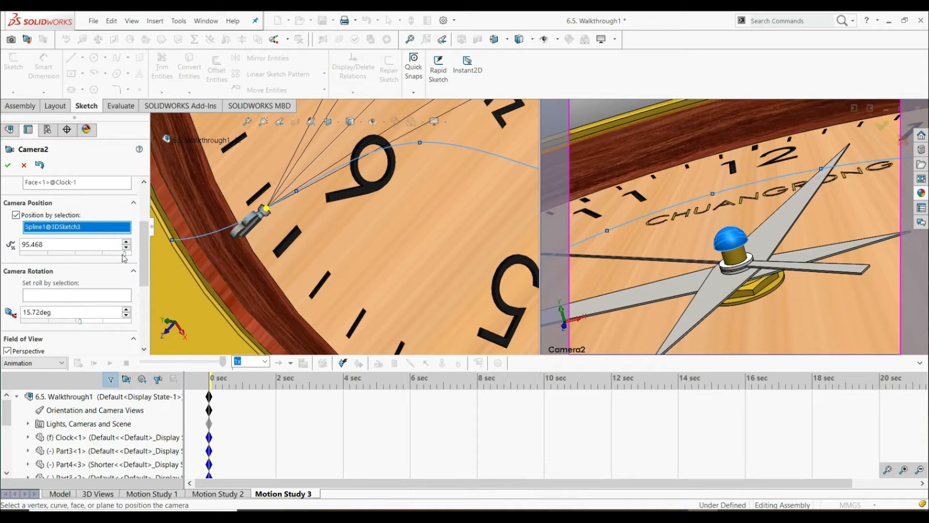
drag(125, 253, 2, 264)
drag(83, 320, 77, 321)
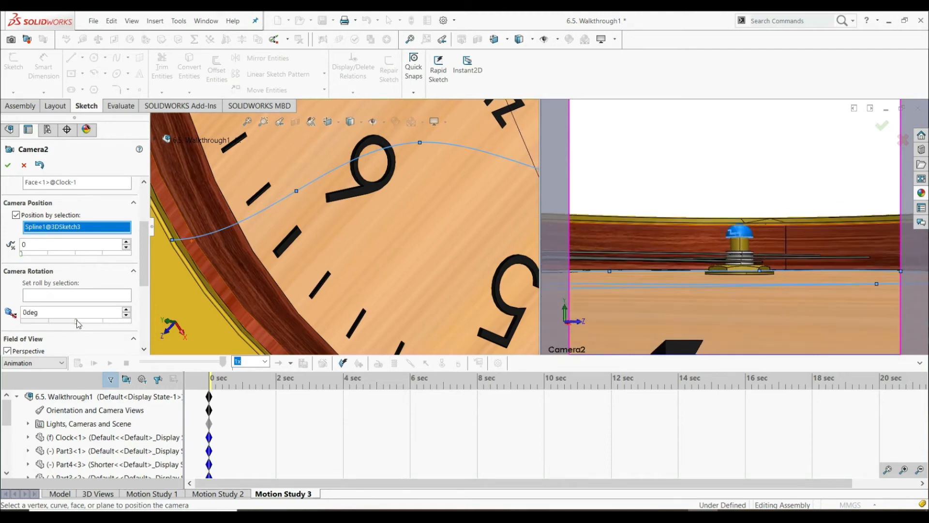
- Adjust the camera's field of view to a 32.4-degree angle, 560.68 mm distance and 325.78 mm height, and accept the camera
drag(142, 277, 143, 338)
drag(38, 258, 67, 263)
scroll(444, 250, up, 12)
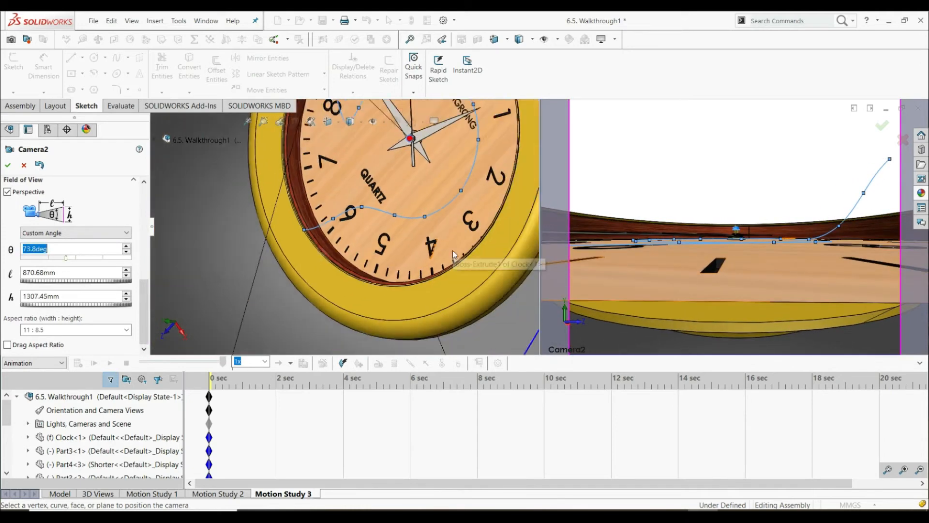
scroll(404, 265, up, 4)
scroll(382, 257, down, 3)
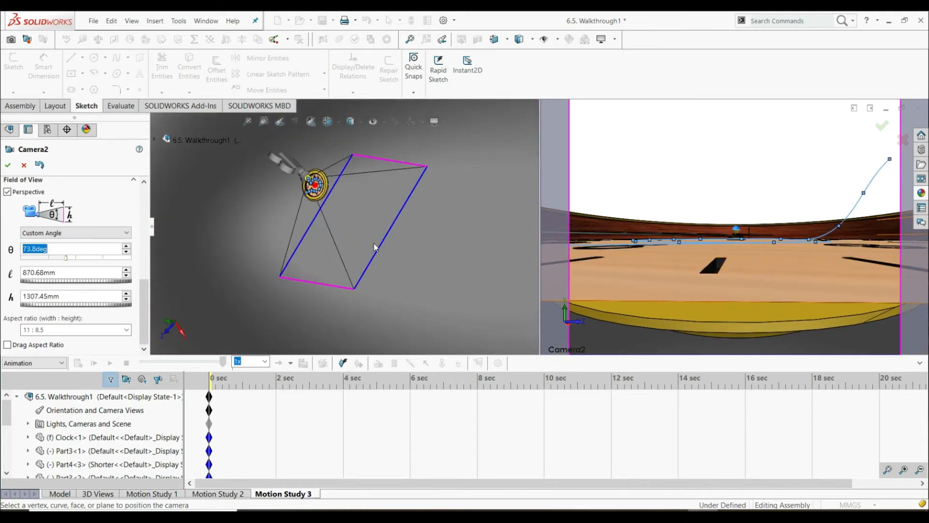
drag(427, 165, 357, 207)
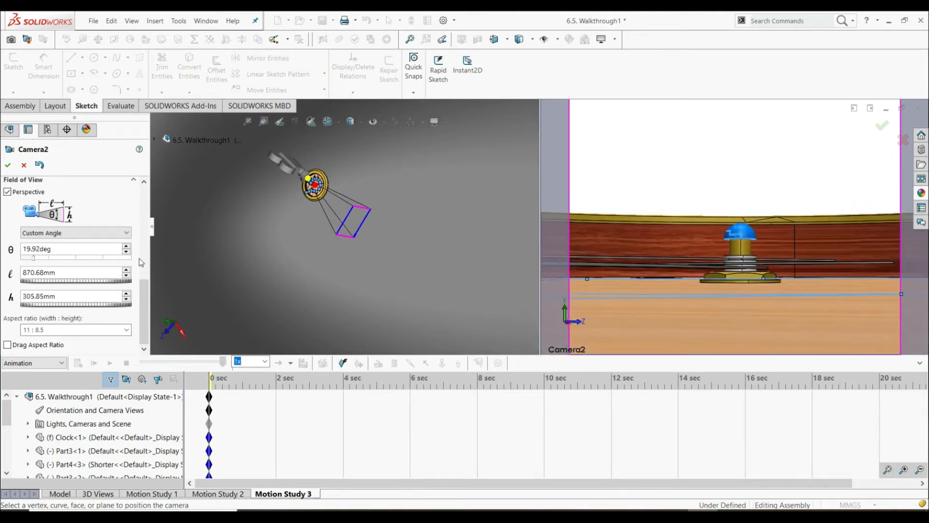
drag(41, 306, 907, 279)
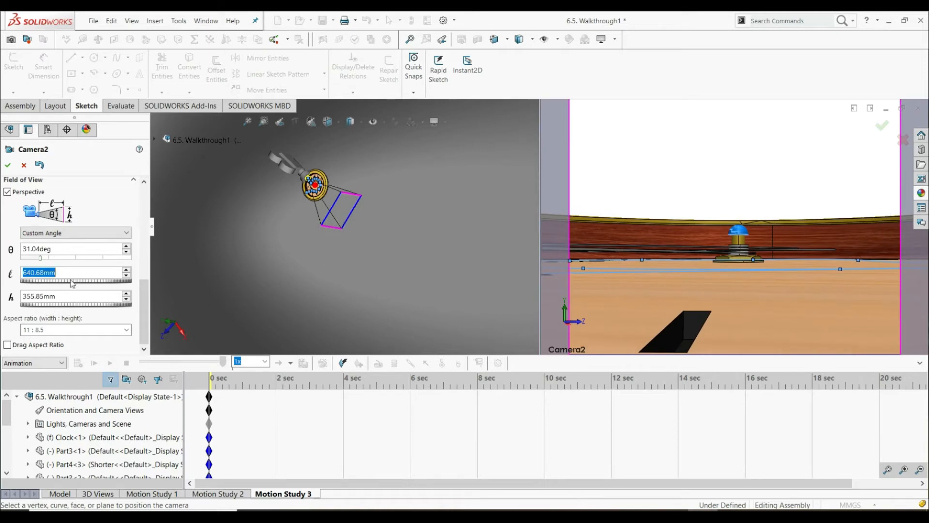
drag(76, 284, 42, 257)
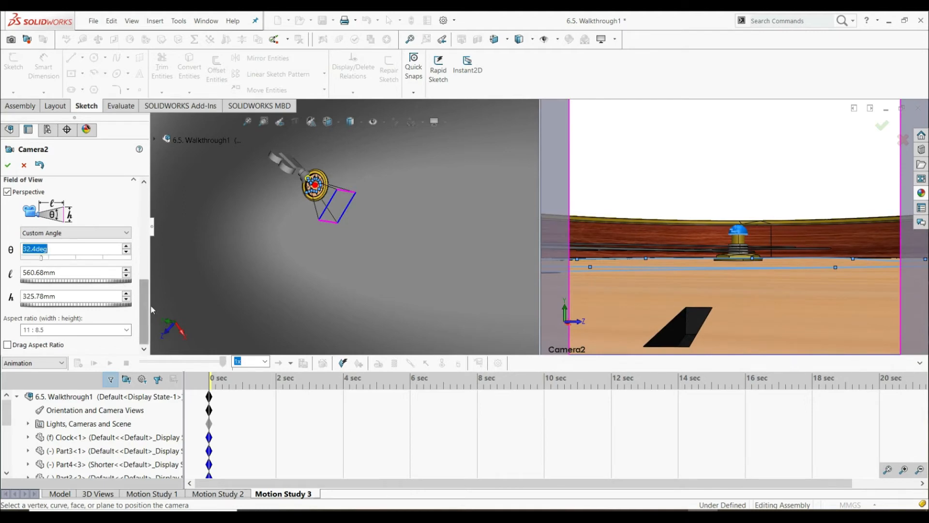
drag(148, 303, 144, 211)
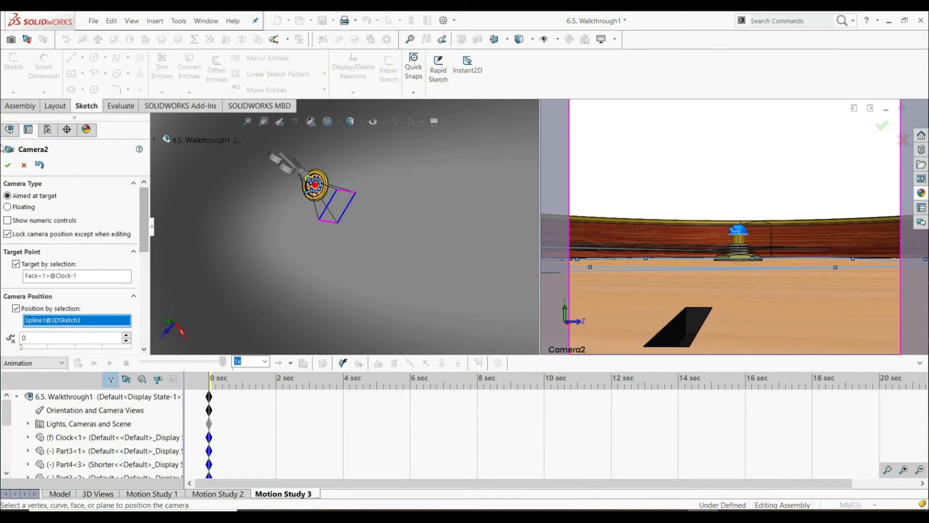
click(8, 165)
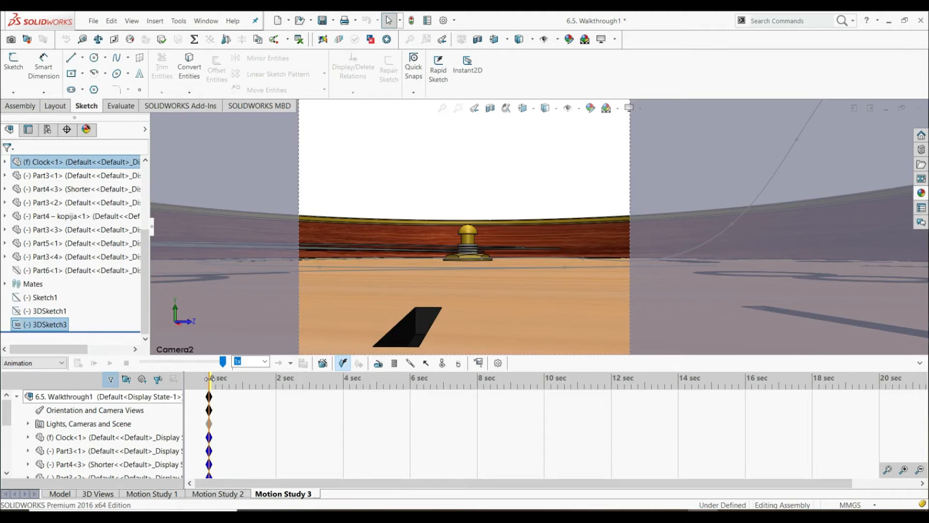
- Move the current time of the motion study to 10 seconds
drag(210, 377, 264, 374)
drag(340, 387, 546, 390)
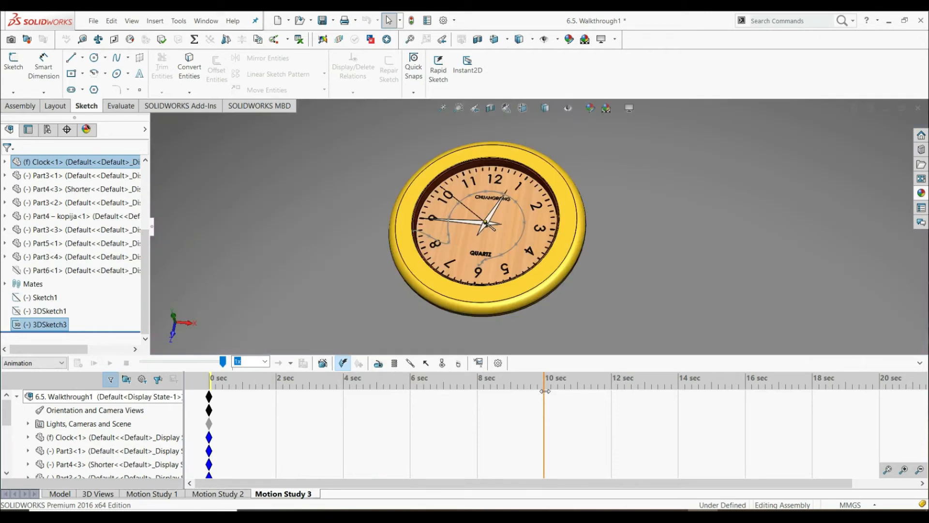
click(504, 440)
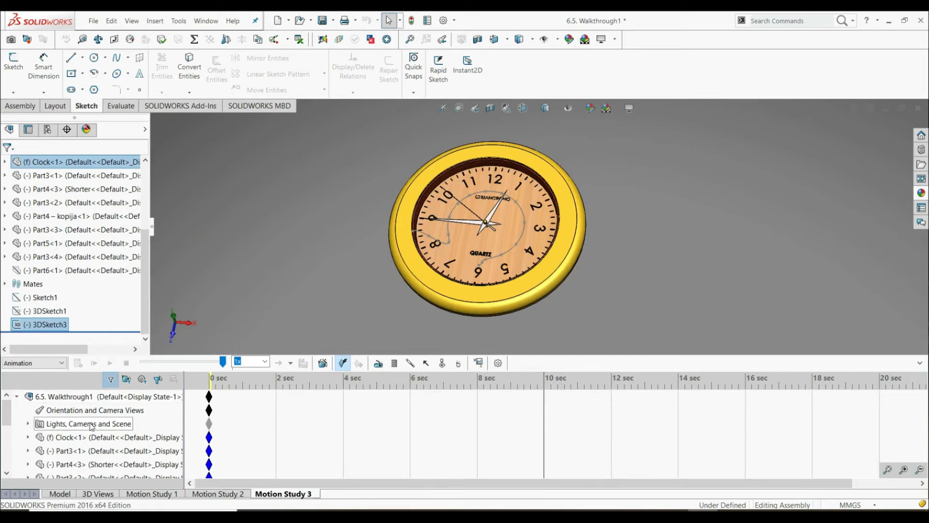
- Edit Camera2's properties at this time so its position along the spline is 100, and accept the change
click(28, 424)
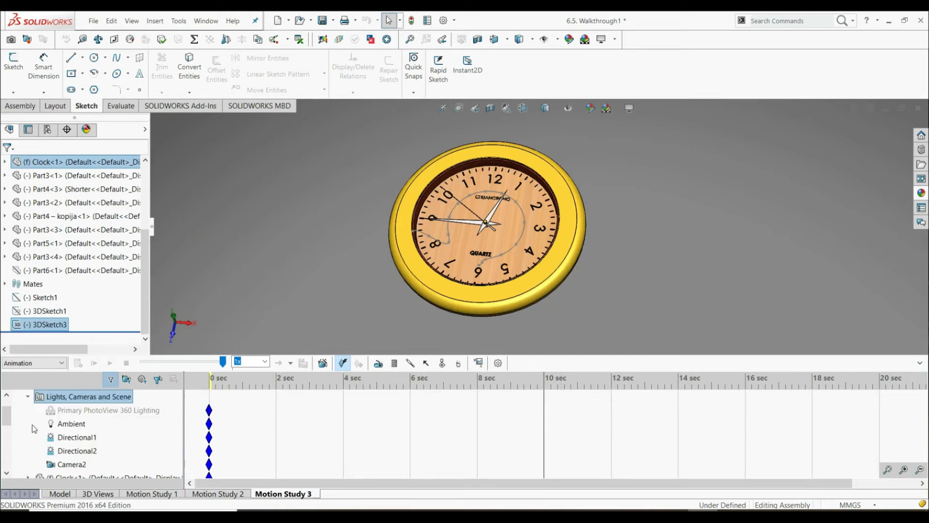
right_click(65, 465)
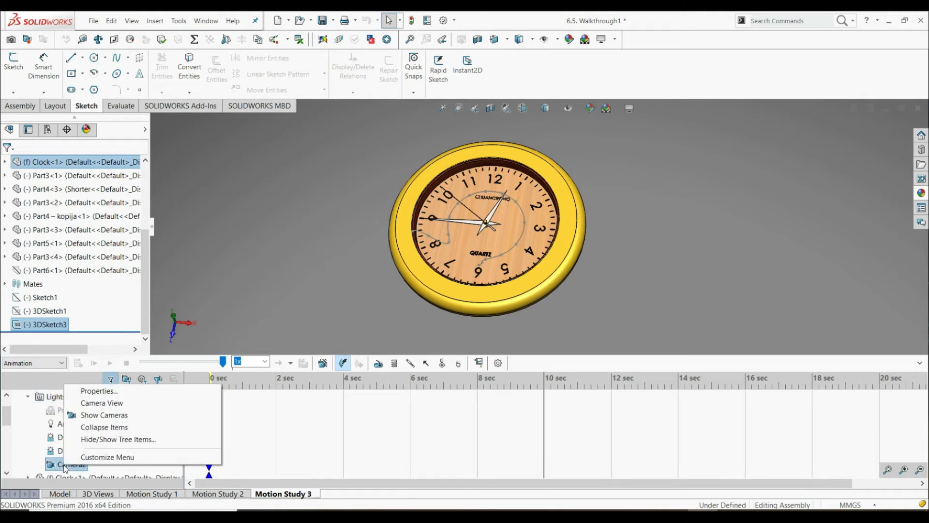
click(95, 393)
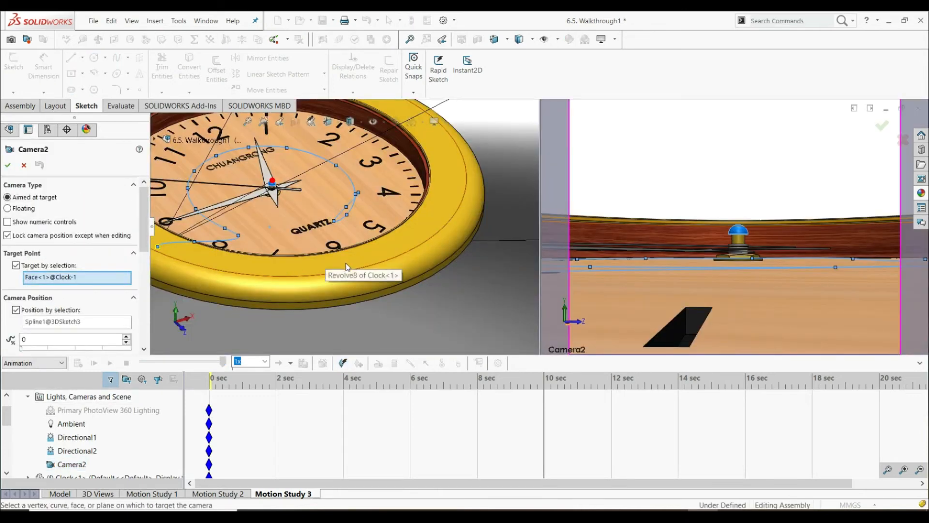
scroll(136, 226, down, 3)
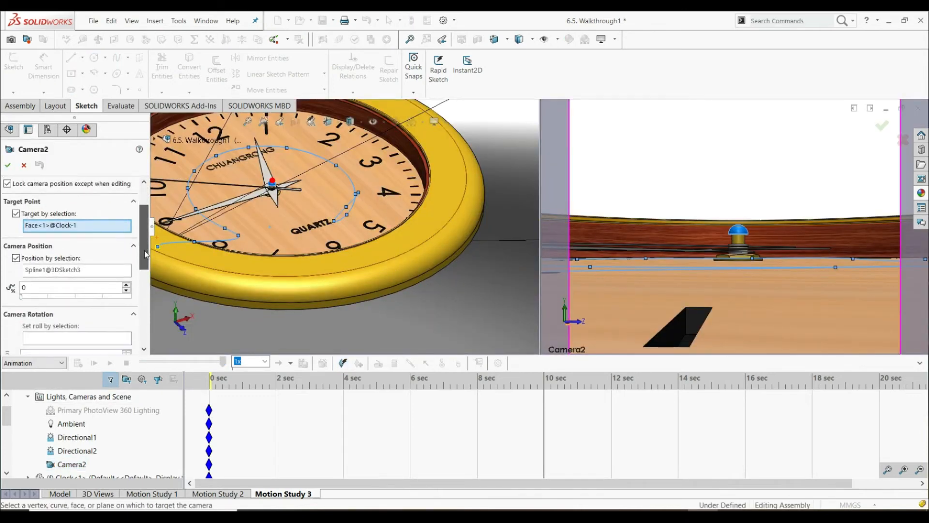
drag(22, 268, 140, 296)
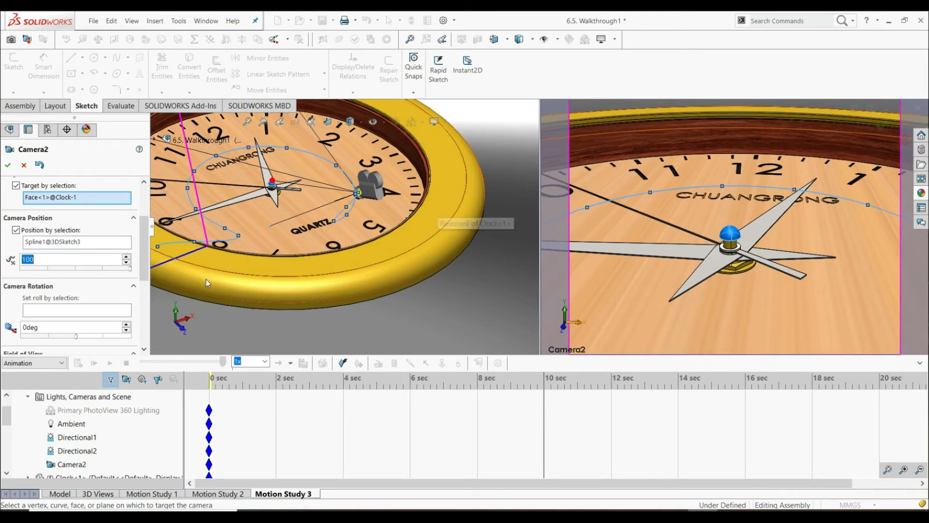
drag(145, 260, 145, 339)
scroll(129, 215, up, 5)
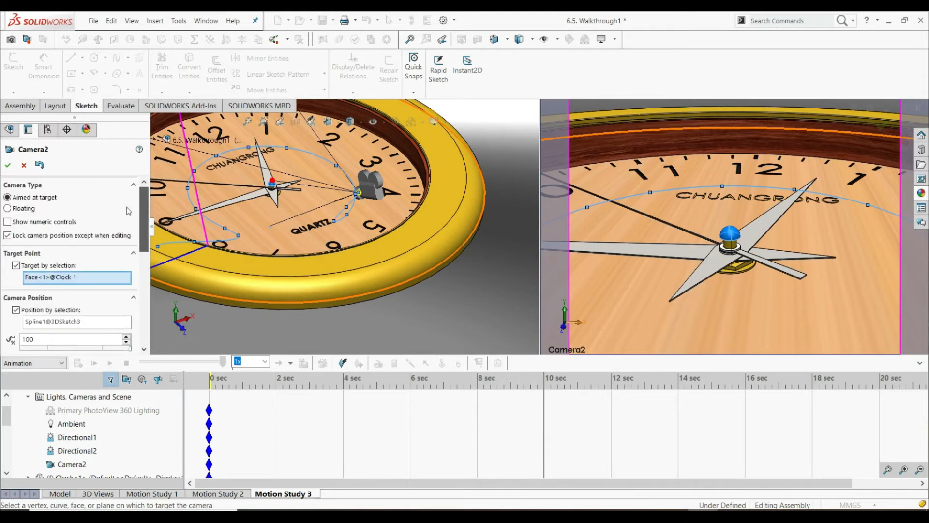
click(8, 166)
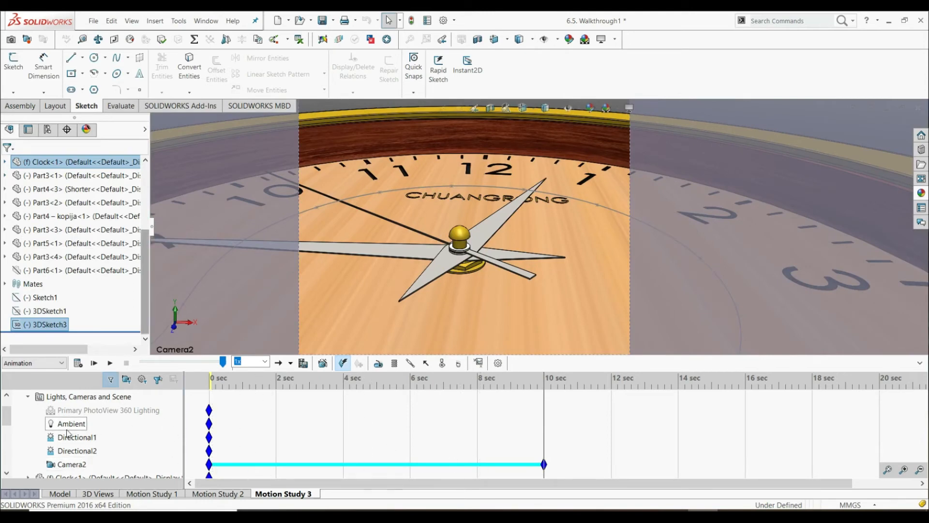
- Play the motion study from the start, stop it, and replay it through the Camera2 view
click(92, 363)
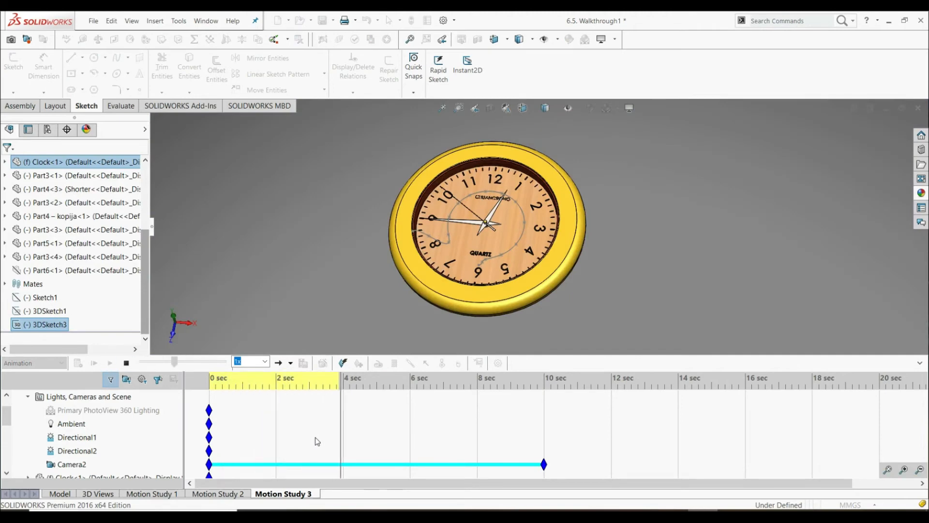
click(127, 363)
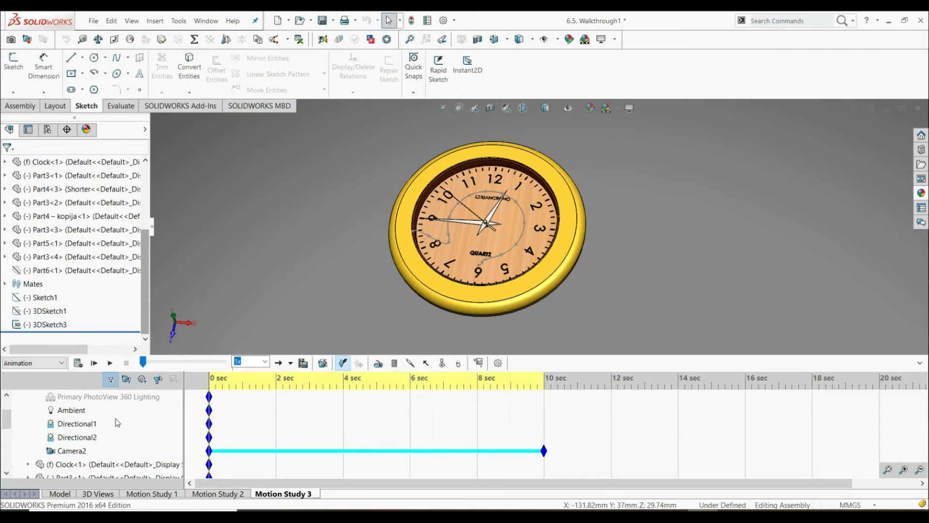
right_click(78, 451)
click(108, 387)
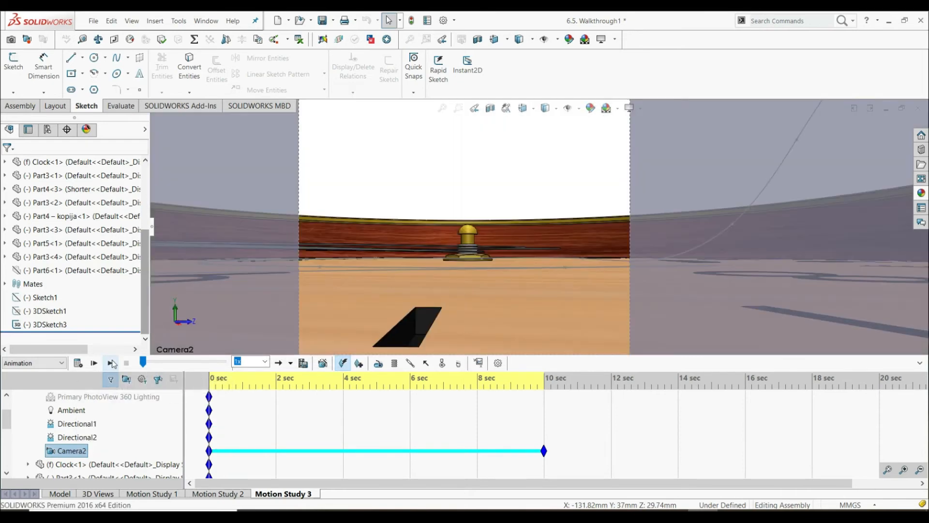
click(111, 364)
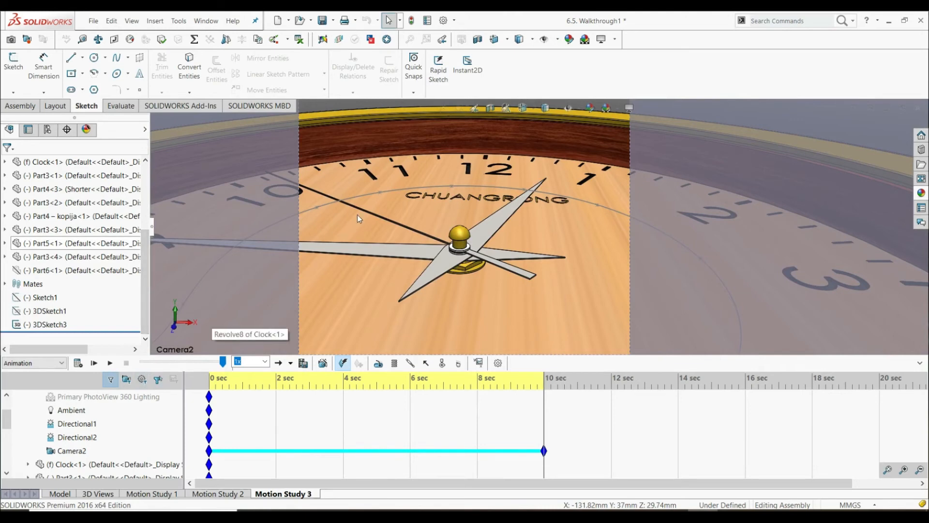
- Hide the camera path sketch, 3DSketch3
click(361, 272)
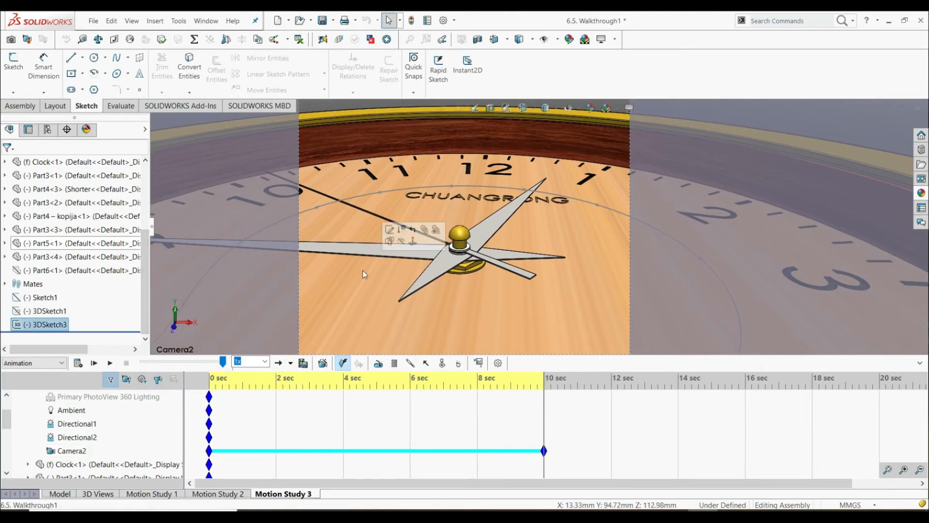
right_click(54, 324)
click(62, 311)
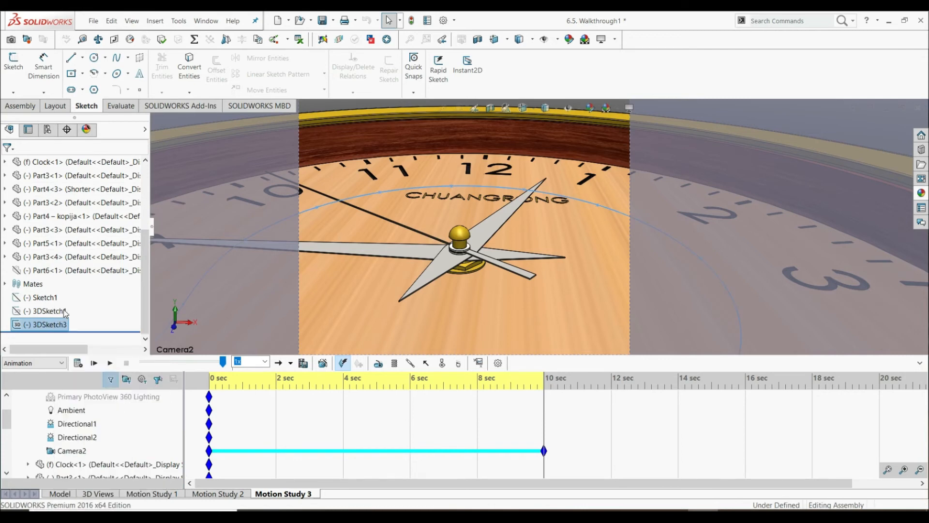
- Return the timeline to 0 seconds, switch to the Camera2 view and play the walkthrough without the path sketch
click(112, 365)
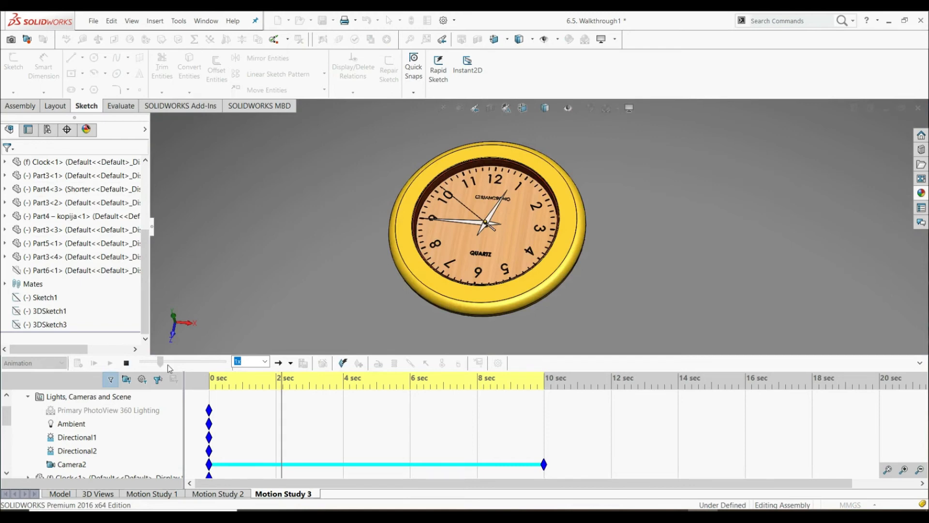
click(127, 363)
drag(311, 374, 209, 375)
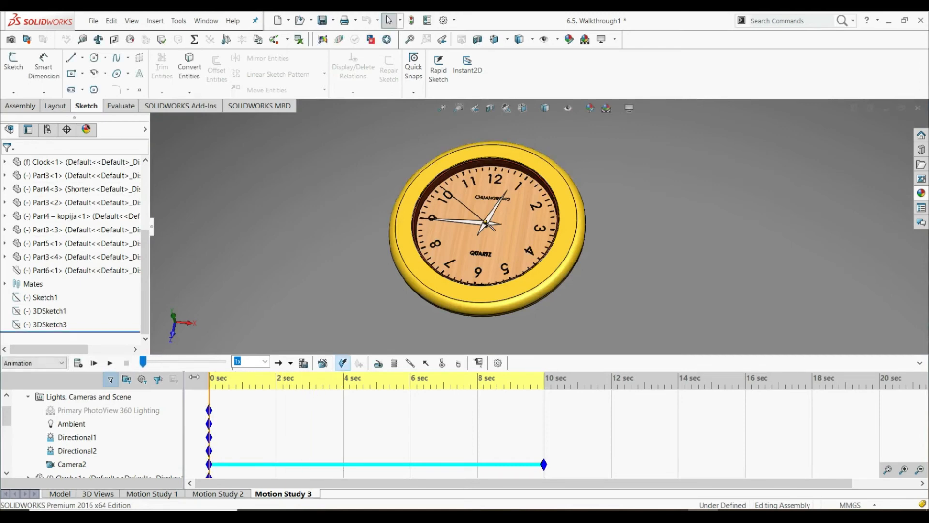
right_click(94, 462)
click(111, 400)
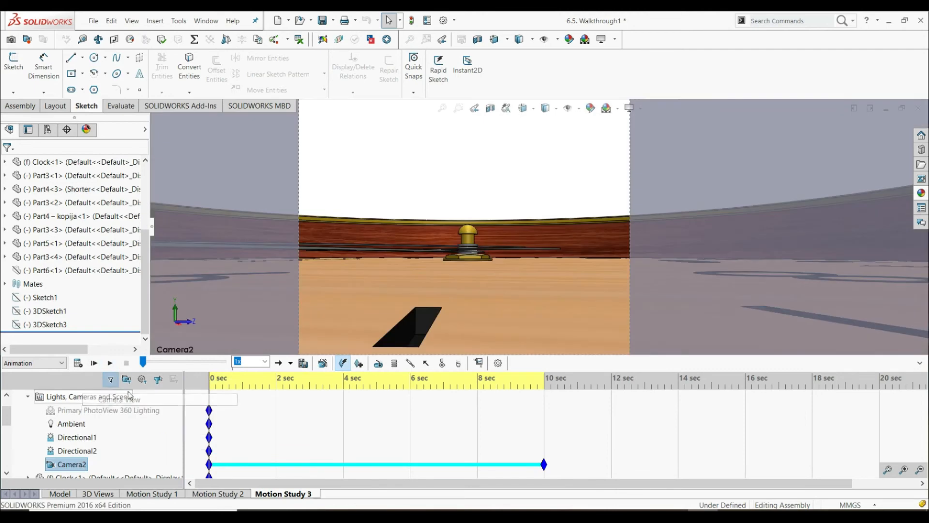
click(111, 363)
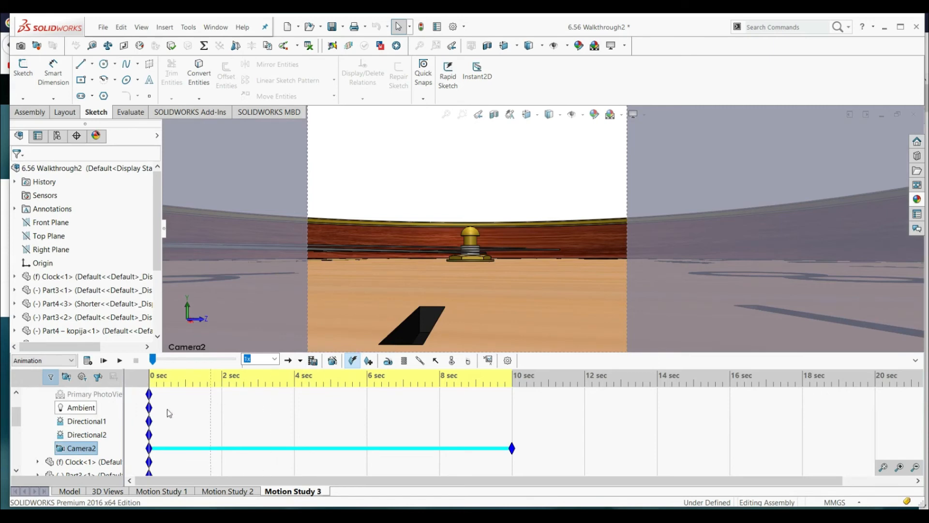
- Disable playback of view keys for Orientation and Camera Views in the motion study
scroll(87, 426, up, 2)
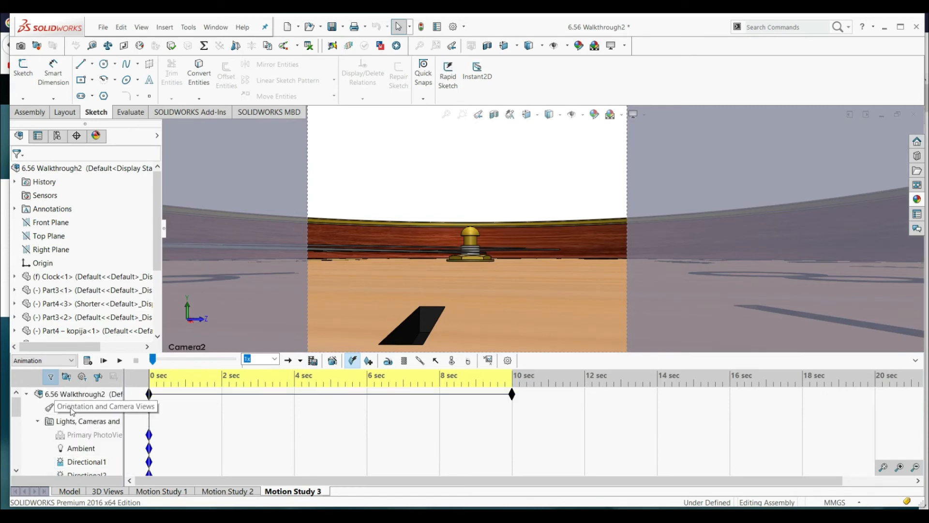
right_click(73, 412)
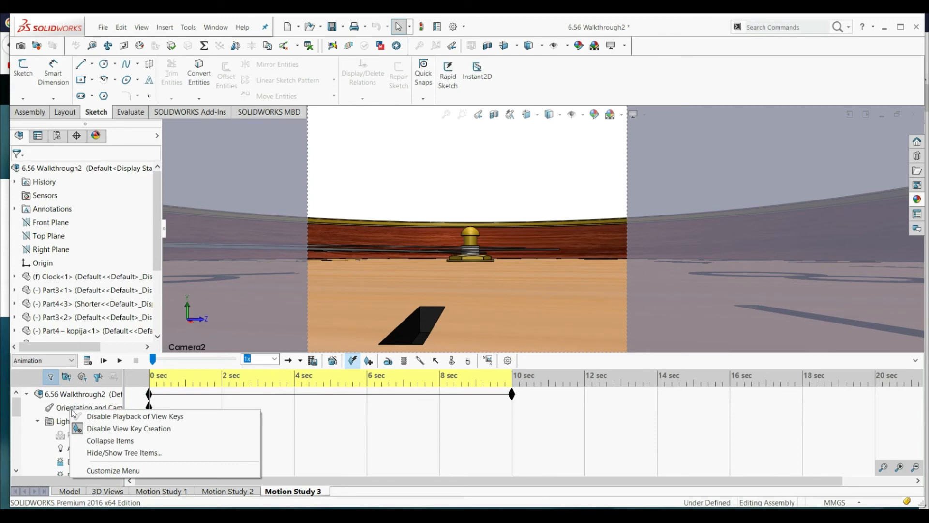
click(142, 417)
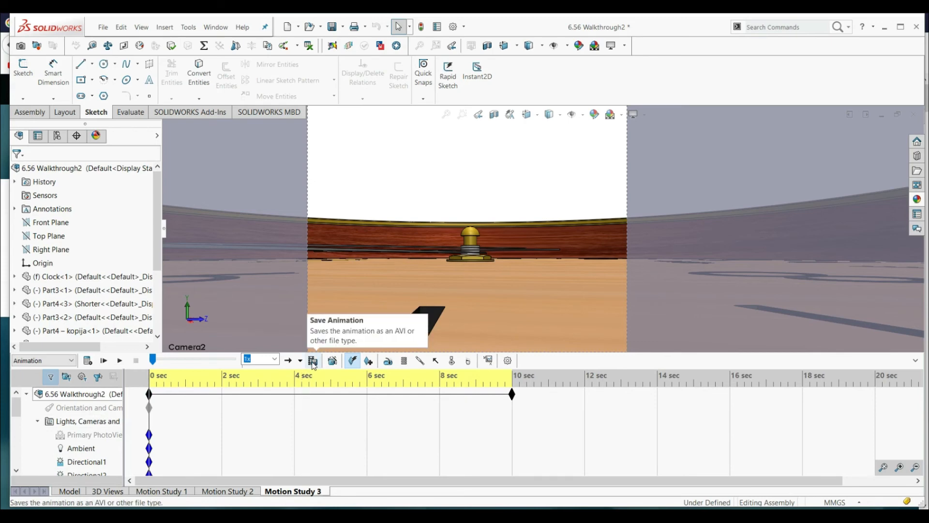
- Save the entire animation as the AVI file 6.56 Walkthrough2.2 with the Intel IYUV codec, recalculating the motion study before saving
click(313, 361)
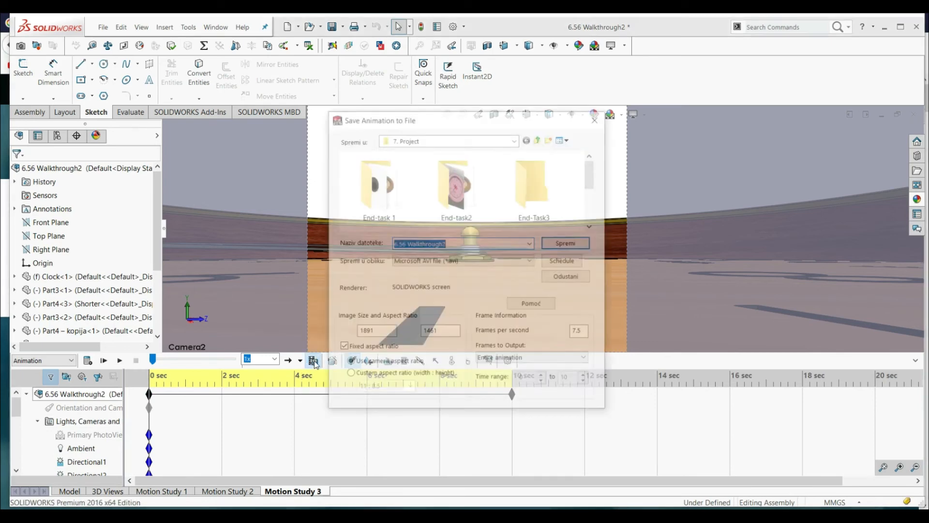
click(482, 243)
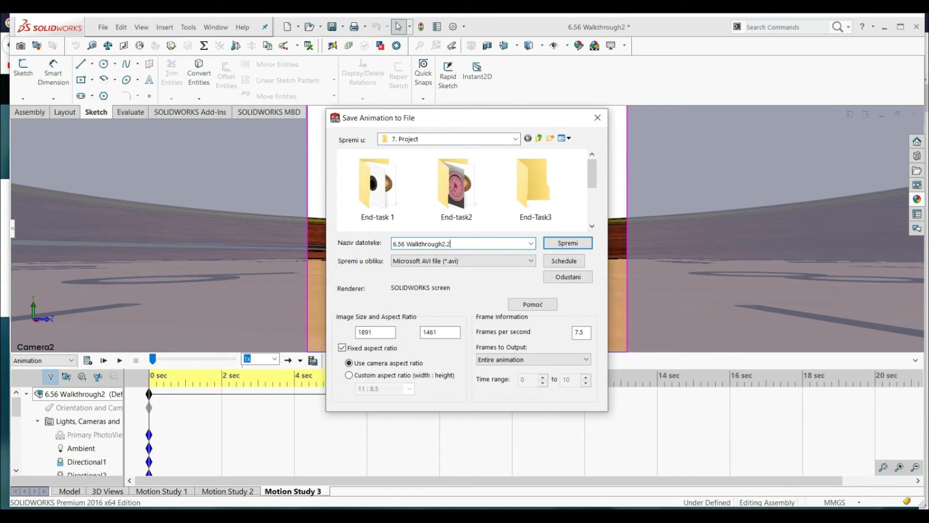
click(568, 243)
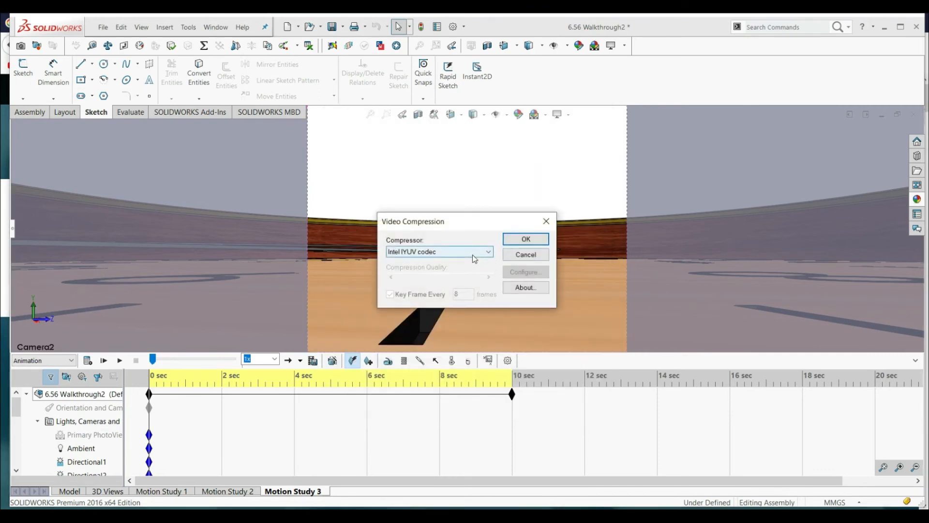
click(471, 257)
click(454, 262)
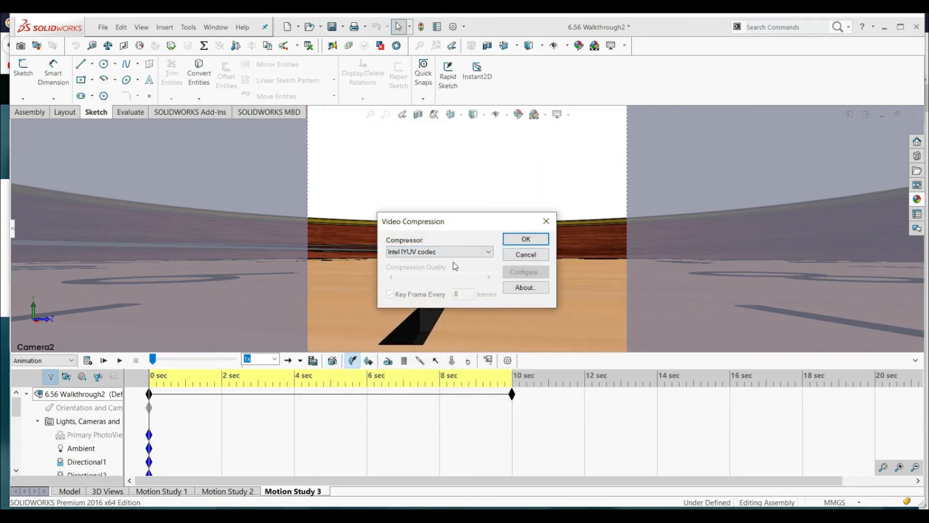
click(517, 240)
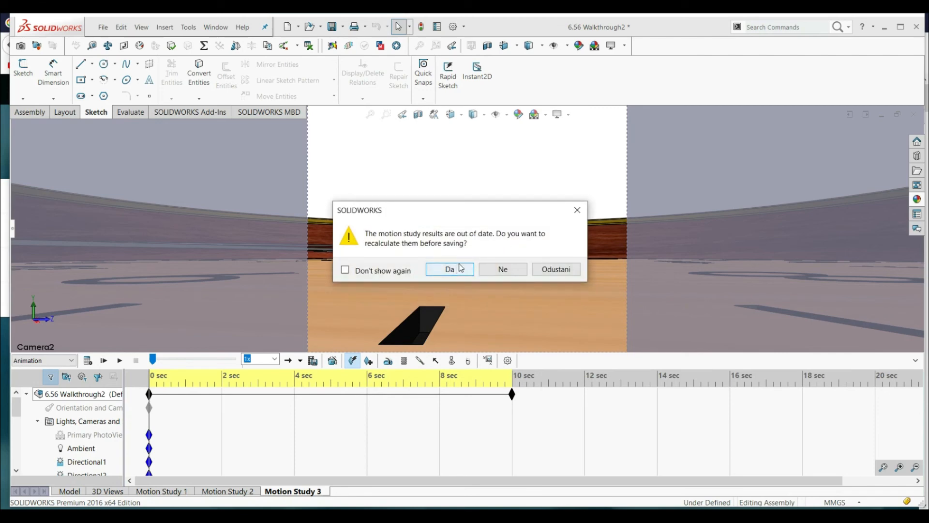
click(450, 269)
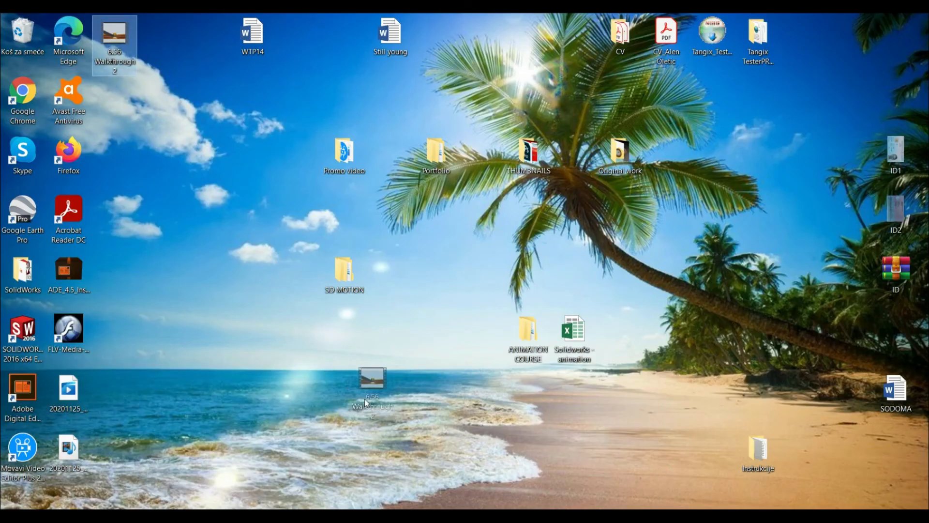
- Open the exported Walkthrough2 video from the Windows desktop for playback
double_click(390, 399)
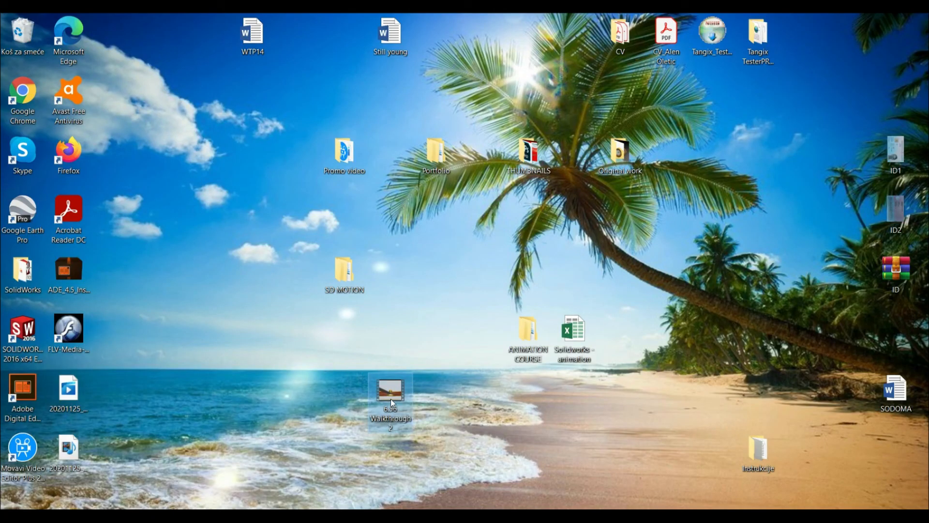